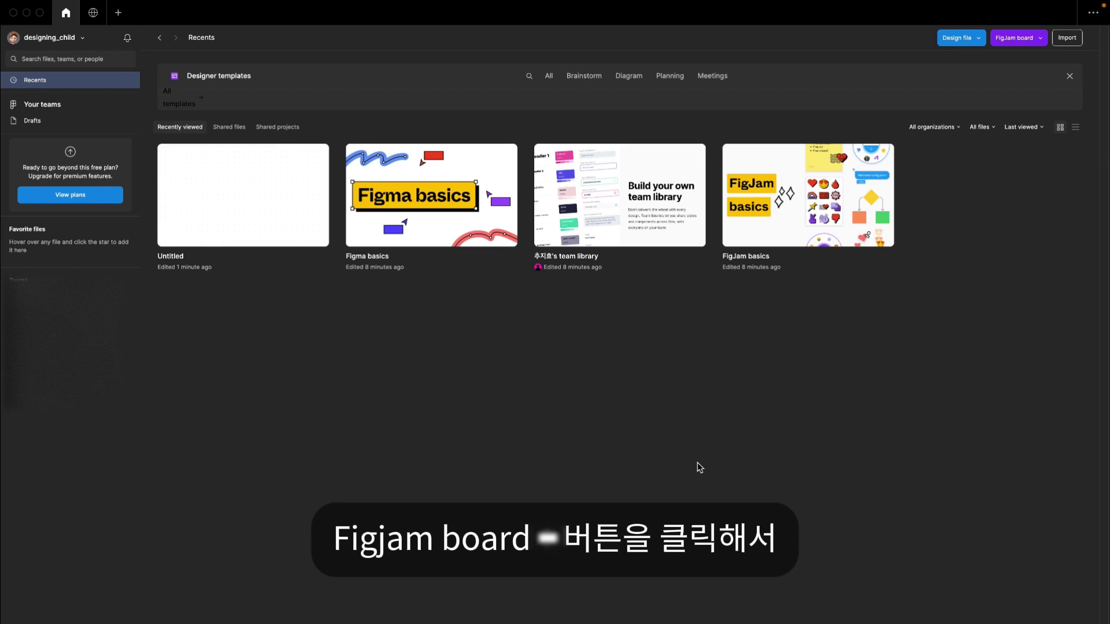
Create a new FigJam board in Drafts and dismiss the move-file prompt and the starter template suggestions.
{"action": "left_click", "coordinate": [1019, 37]}
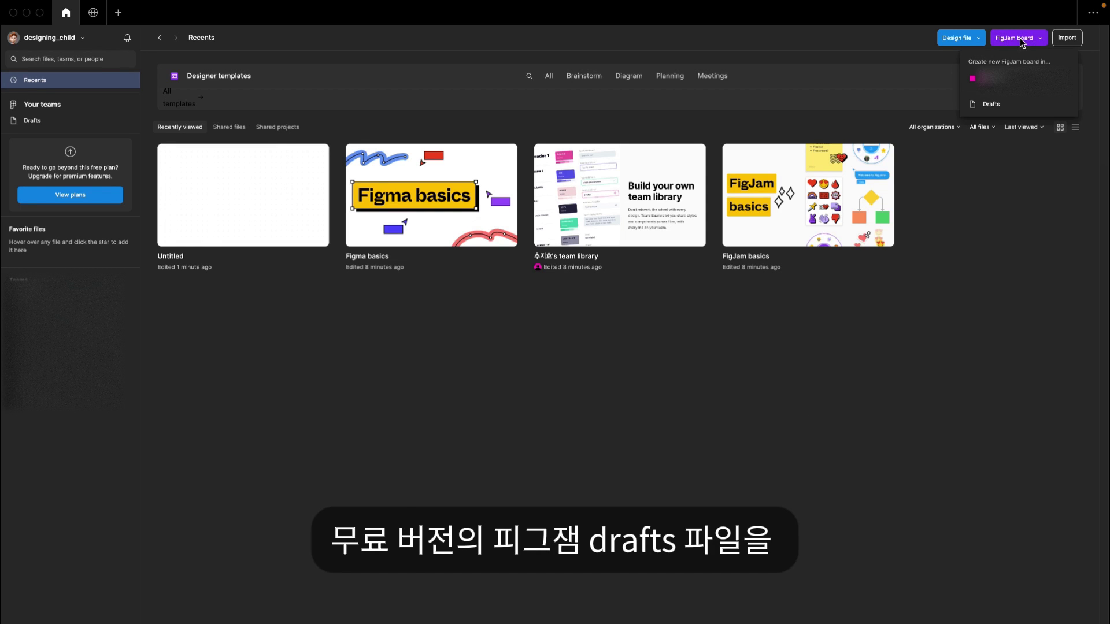
{"action": "left_click", "coordinate": [1007, 104]}
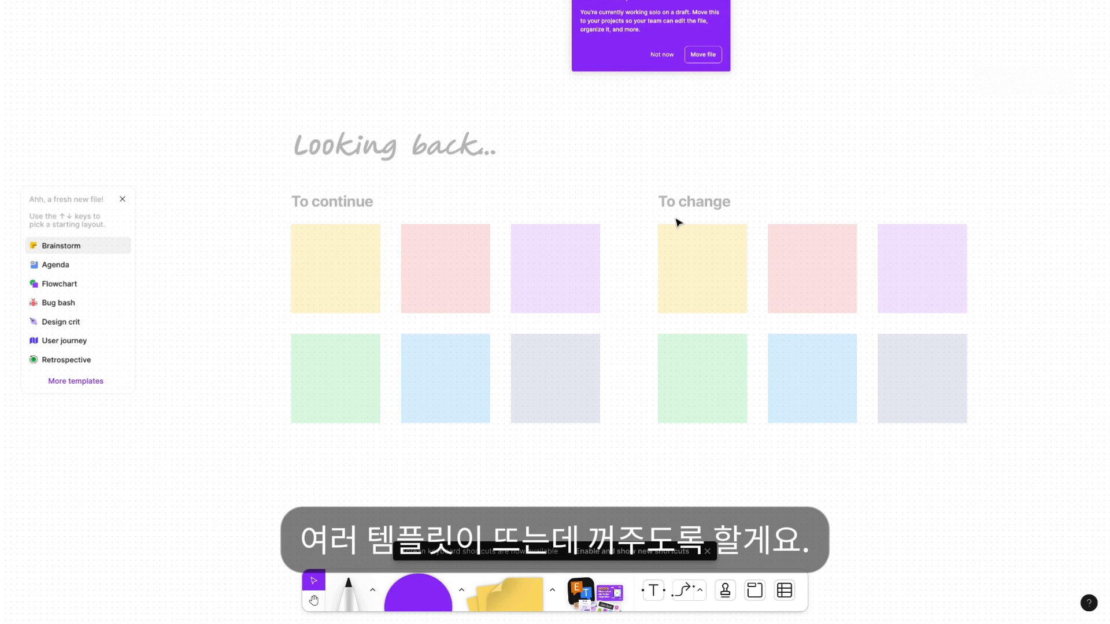
{"action": "left_click", "coordinate": [716, 4]}
{"action": "left_click", "coordinate": [649, 65]}
{"action": "left_click", "coordinate": [123, 199]}
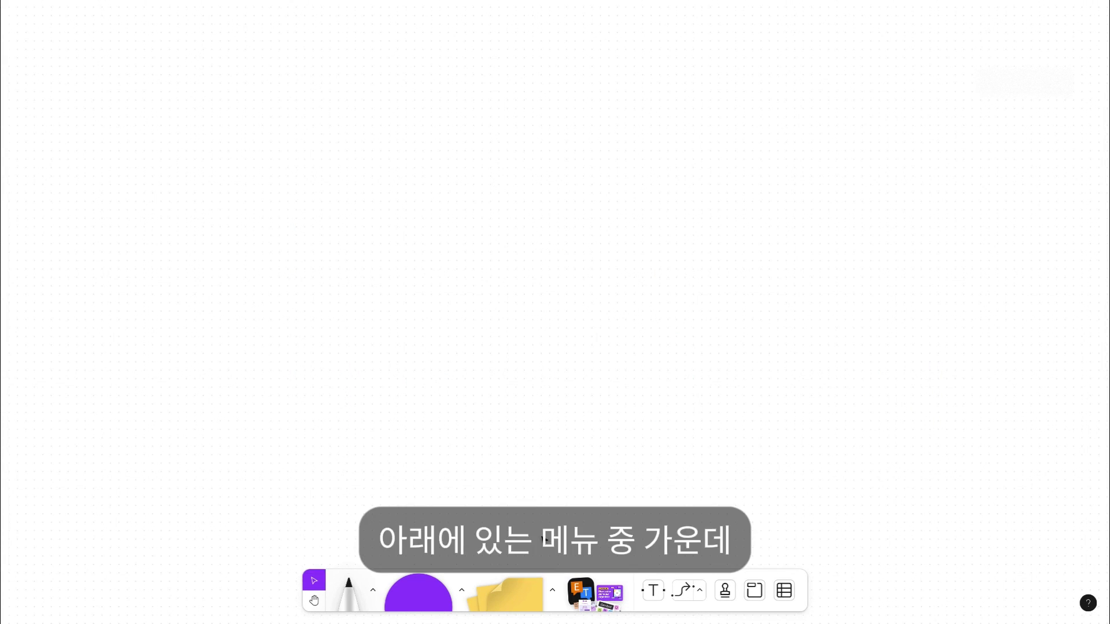
Insert the Jambot widget from the recent widgets onto the empty board and deselect it.
{"action": "left_click", "coordinate": [581, 600]}
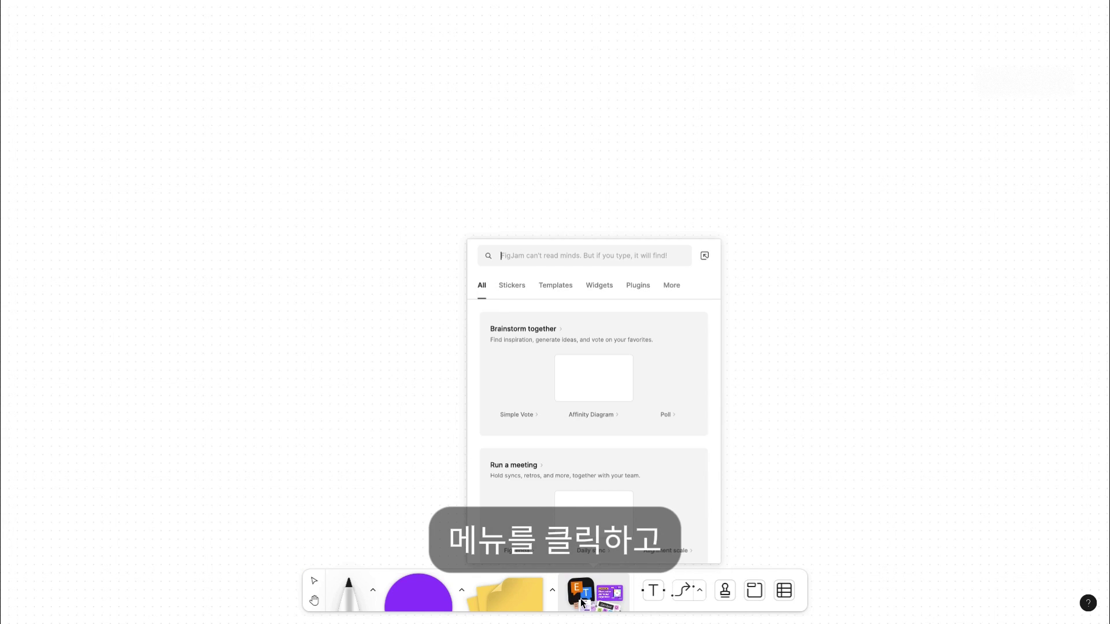
{"action": "left_click", "coordinate": [598, 286]}
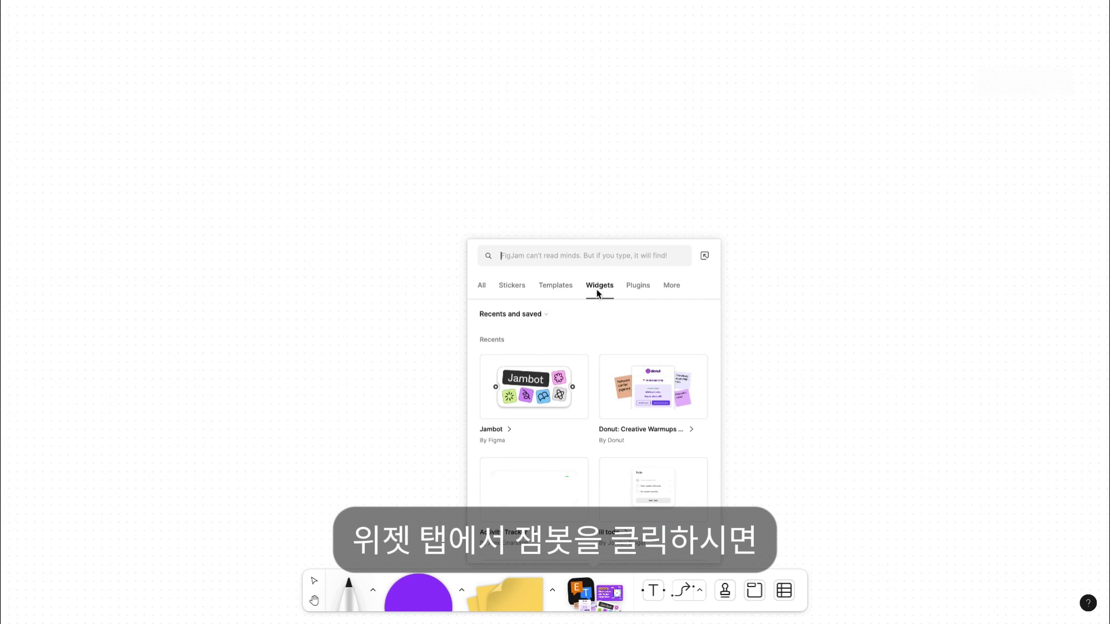
{"action": "left_click", "coordinate": [550, 376]}
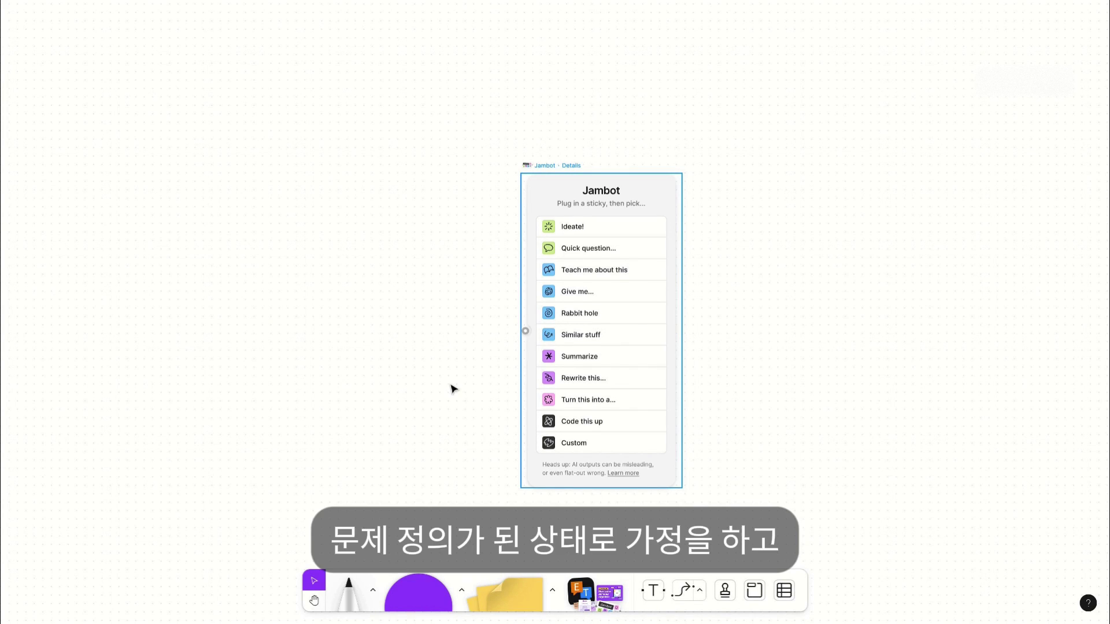
{"action": "left_click", "coordinate": [454, 388]}
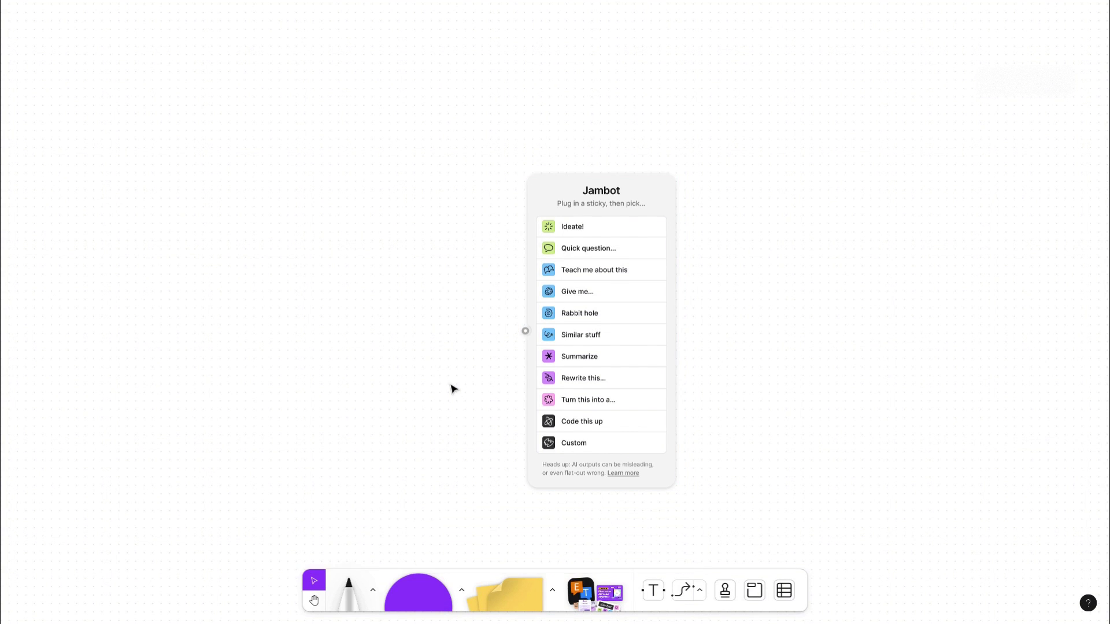
Place a yellow sticky note on the canvas to the left of the Jambot widget.
{"action": "left_click", "coordinate": [495, 595]}
{"action": "left_click", "coordinate": [123, 270]}
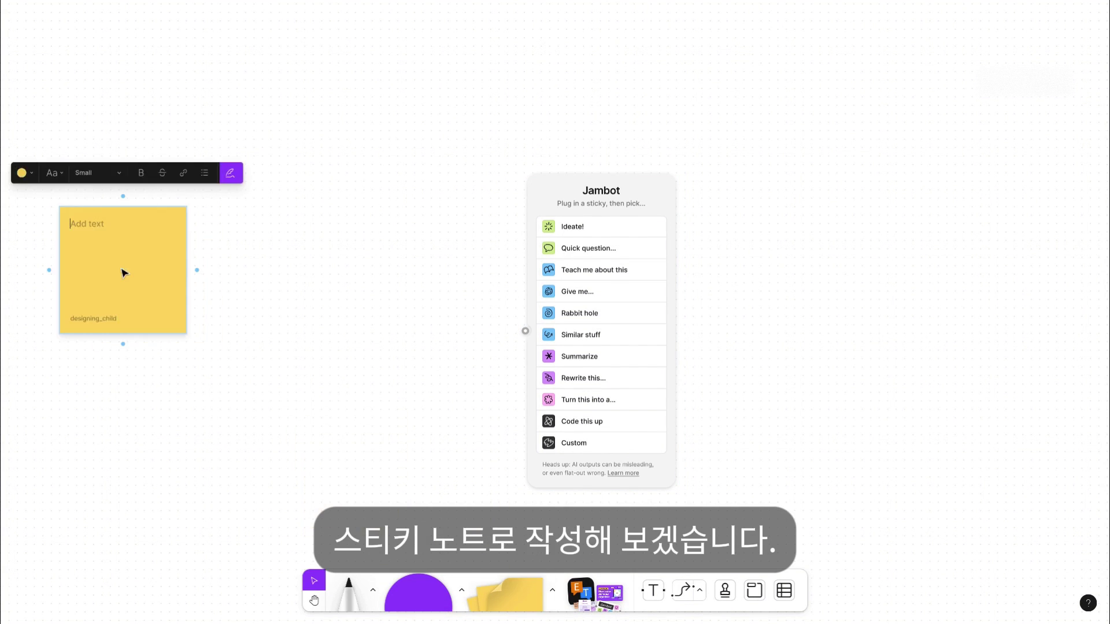
{"action": "left_click_drag", "start_coordinate": [123, 297], "coordinate": [180, 314]}
Write "문제 가설" on the sticky note with the bullet "많은 사람들이 좋은 습관을 형성하기 어렵다." below it.
{"action": "double_click", "coordinate": [154, 243]}
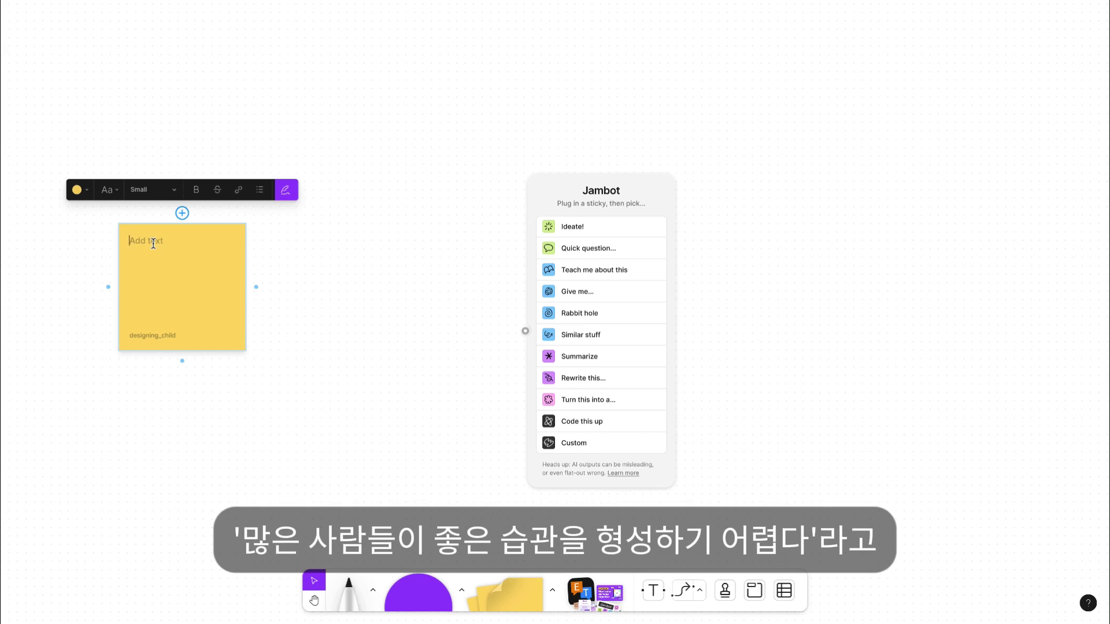
{"action": "type", "text": "문제 가설"}
{"action": "key", "text": "Return"}
{"action": "key", "text": "ctrl+shift+8"}
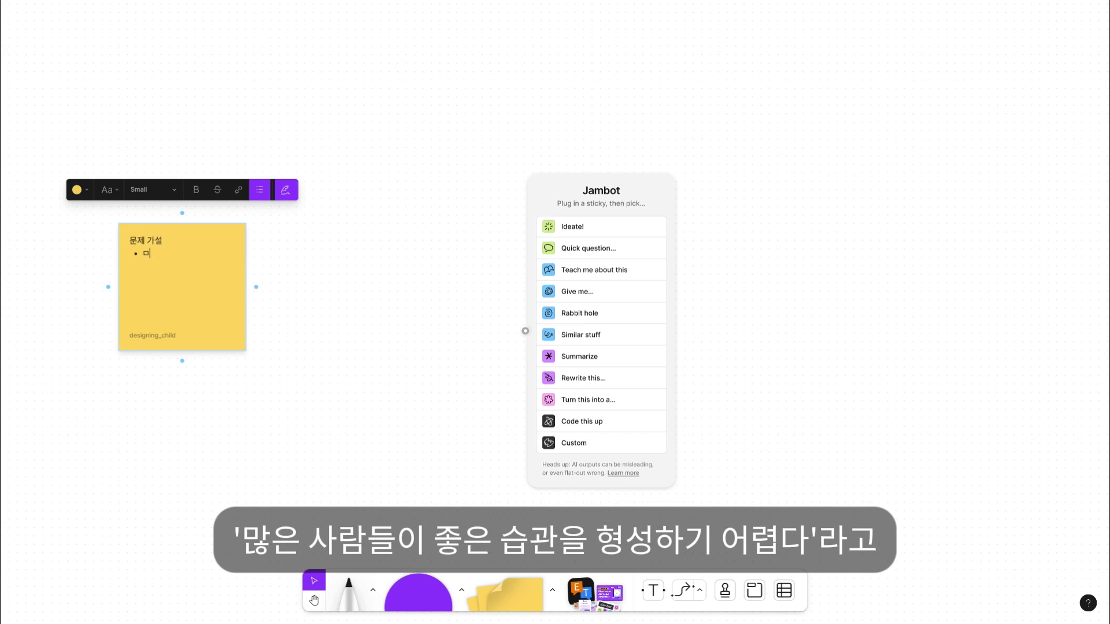
{"action": "type", "text": "많은 사람들이 좋은 습관을 형성하기 어려"}
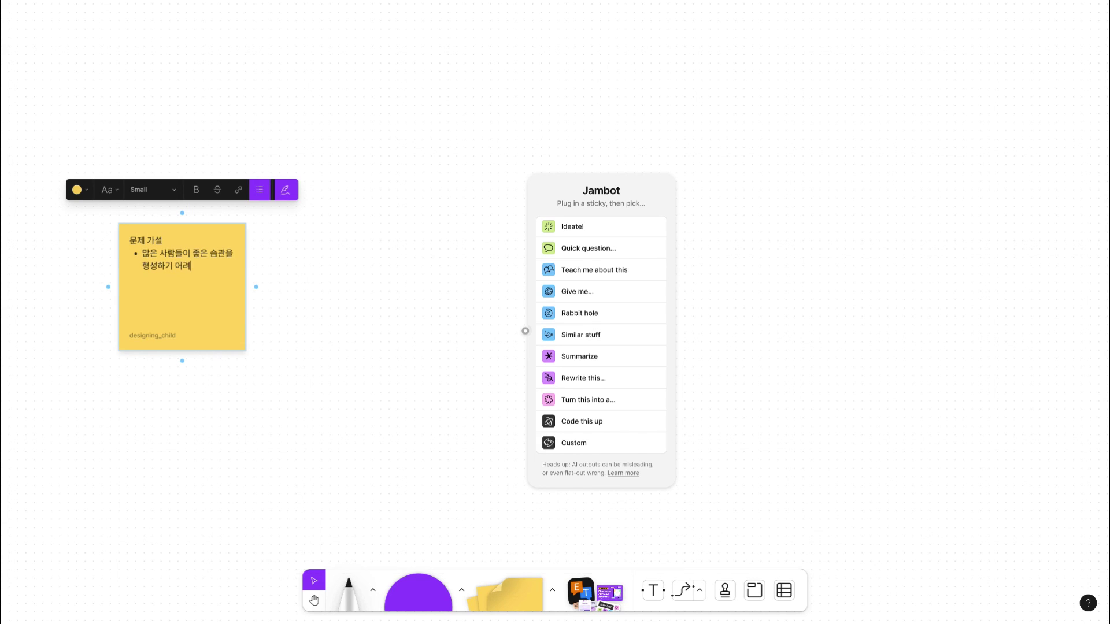
{"action": "type", "text": "ㅂ다."}
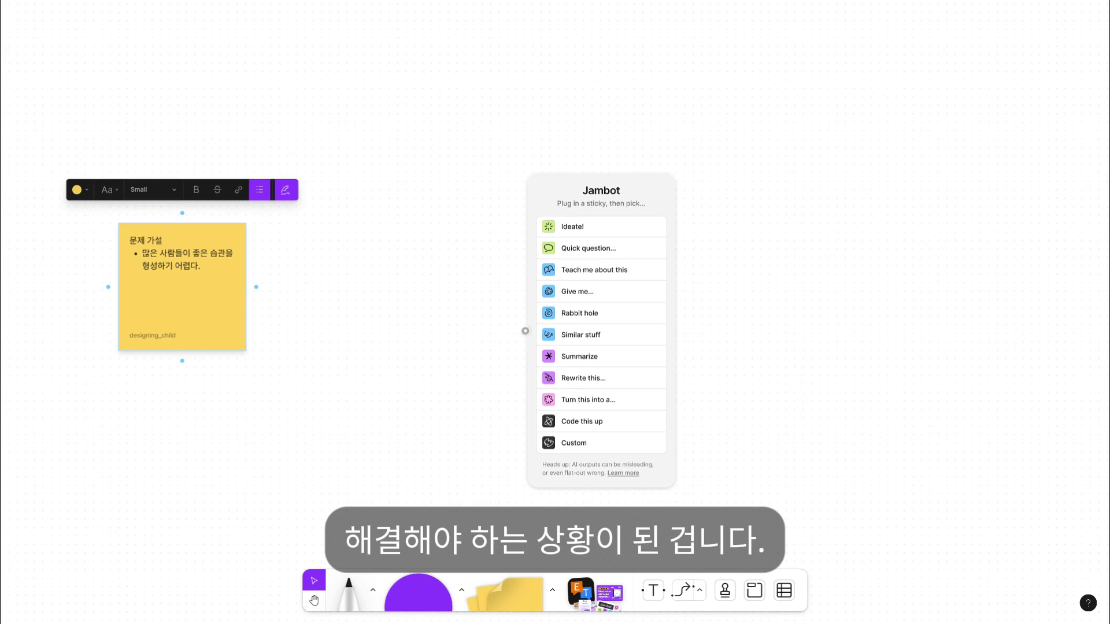
{"action": "key", "text": "Escape"}
Duplicate the "문제 가설" sticky note beside the original and clear all text from the copy.
{"action": "left_click", "coordinate": [205, 260]}
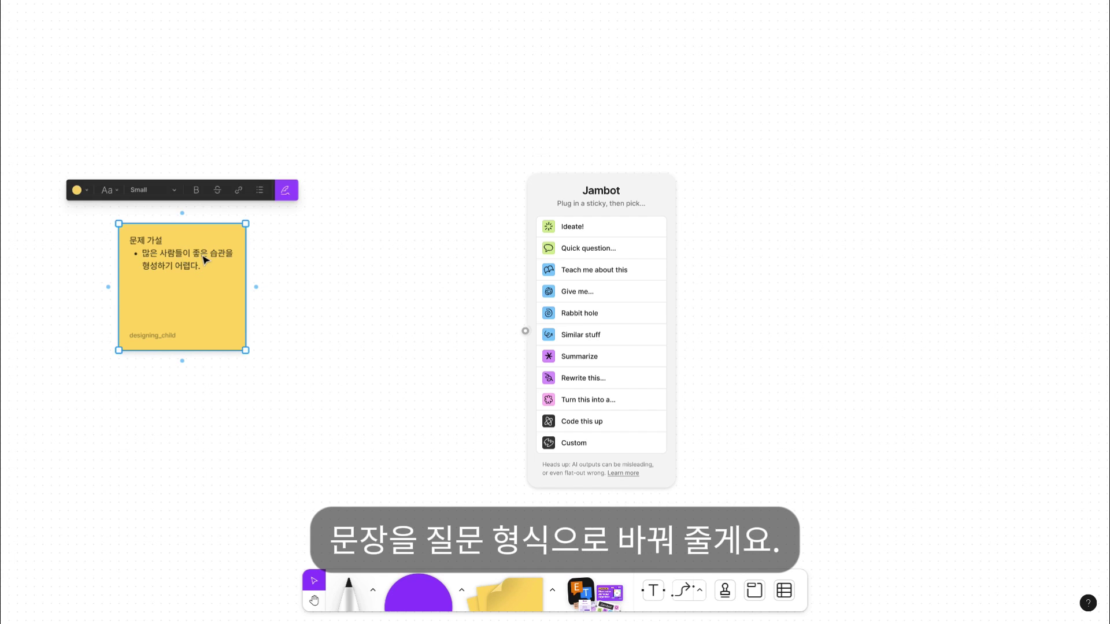
{"action": "key", "text": "ctrl+d"}
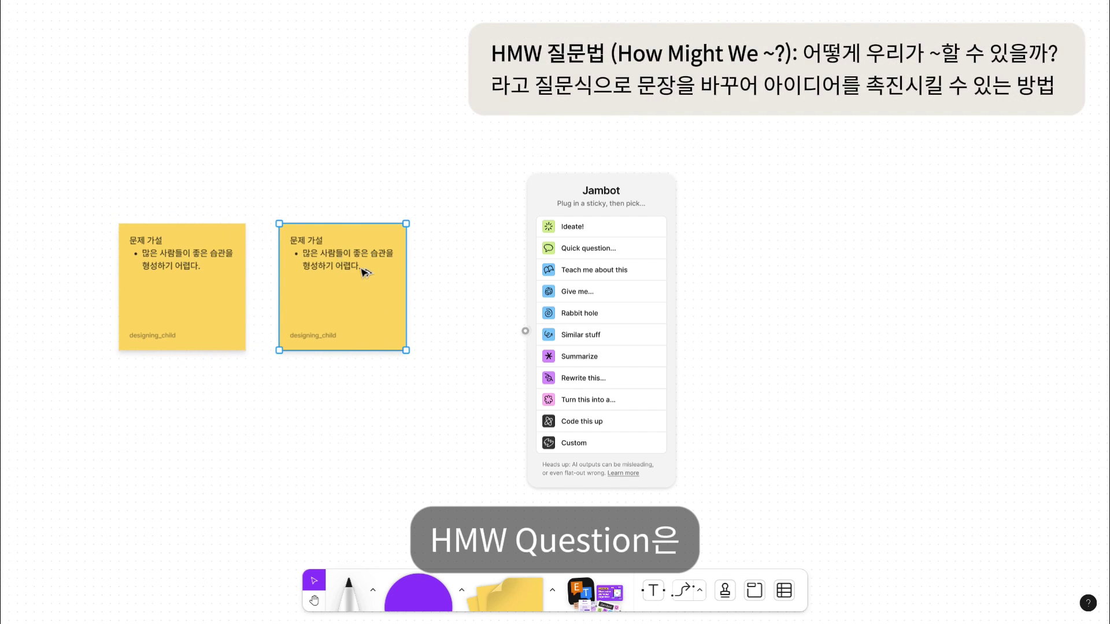
{"action": "double_click", "coordinate": [334, 264]}
{"action": "left_click", "coordinate": [359, 265]}
{"action": "key", "text": "ctrl+a"}
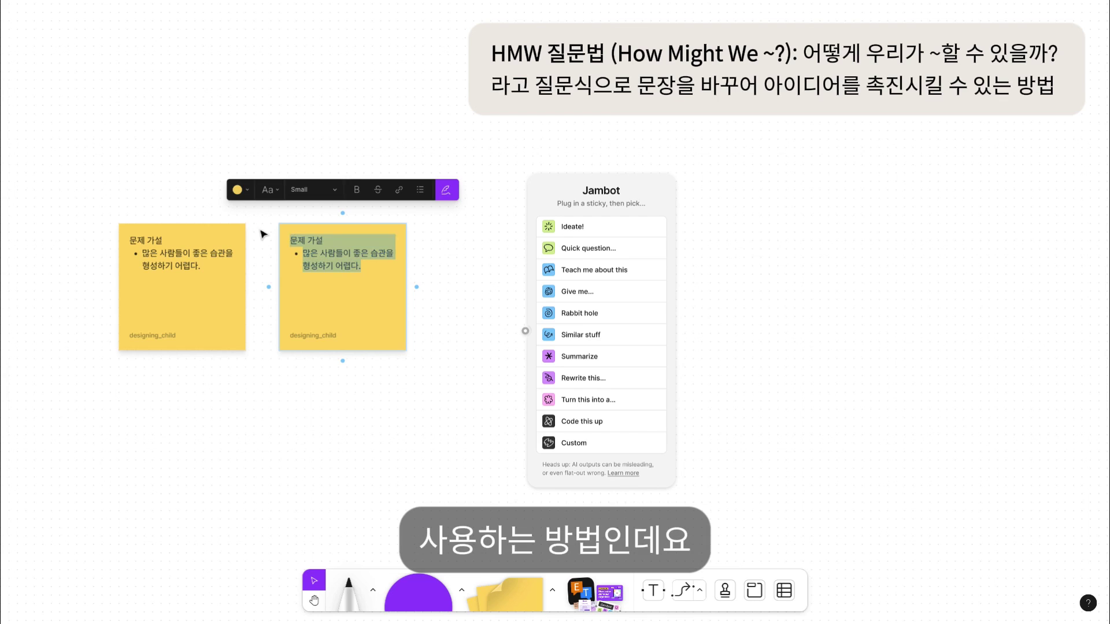
{"action": "key", "text": "BackSpace"}
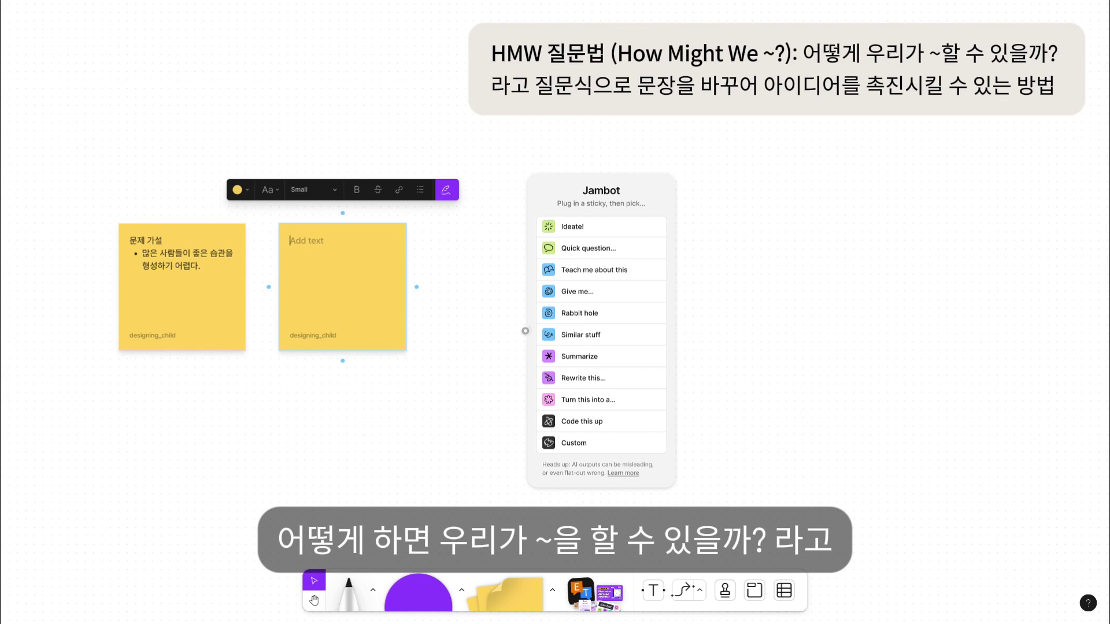
Write "어떻게 하면 많은 사람들이 좋은 습관을 형성하게 할 수 있을까?" on the empty sticky note.
{"action": "type", "text": "에떻게 하면"}
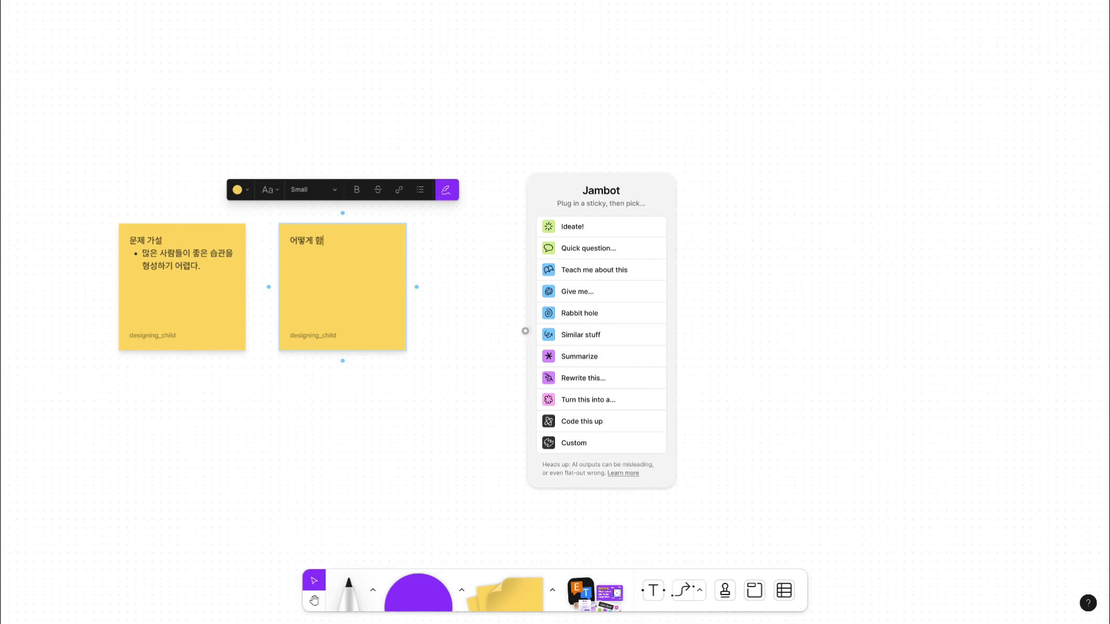
{"action": "type", "text": " 많은 사람"}
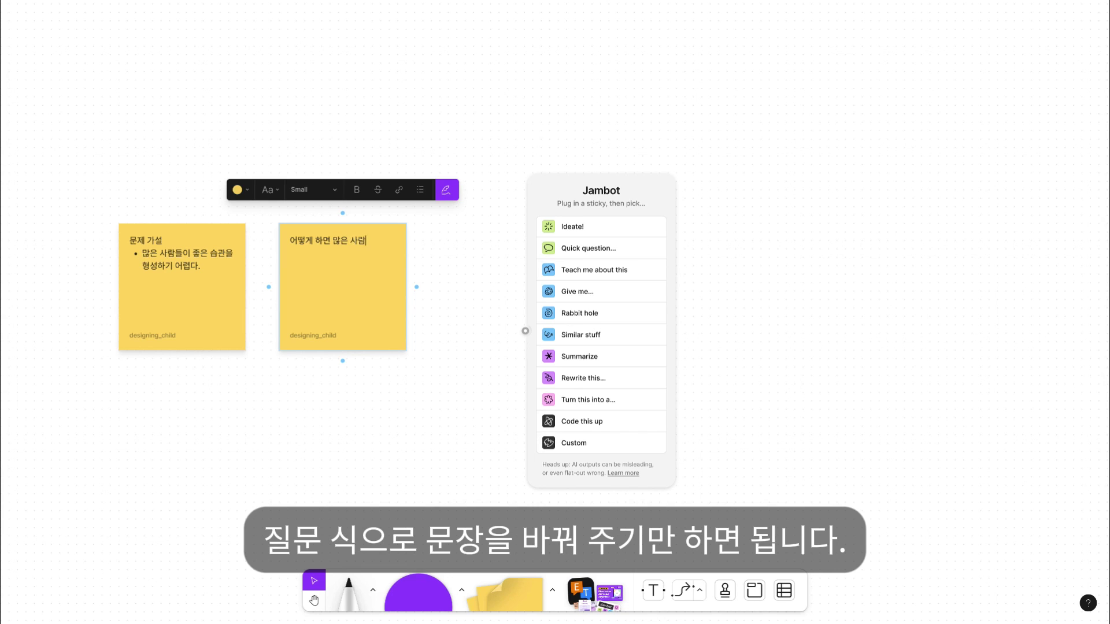
{"action": "type", "text": "들이 좋이"}
{"action": "type", "text": " 습ㄱ"}
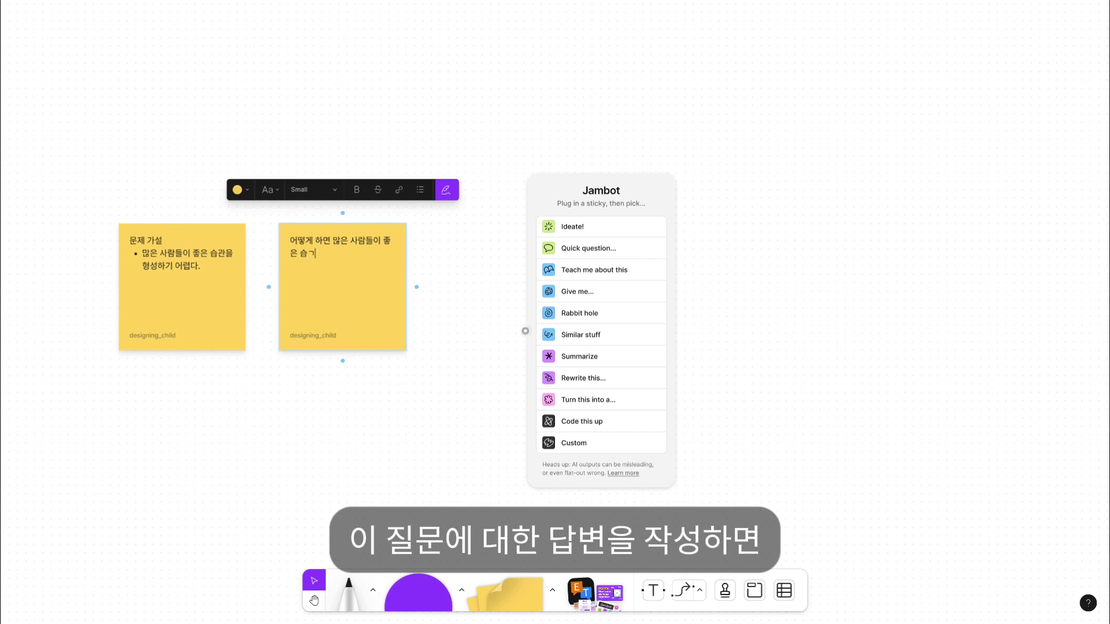
{"action": "type", "text": "관을 혀"}
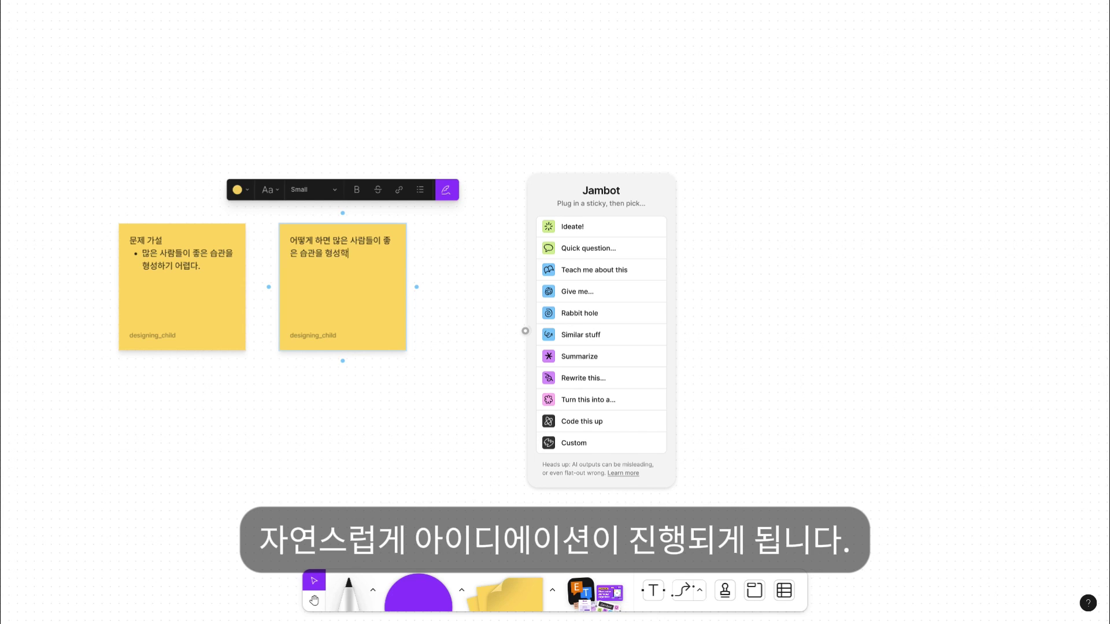
{"action": "type", "text": "게 할 수 있을 거"}
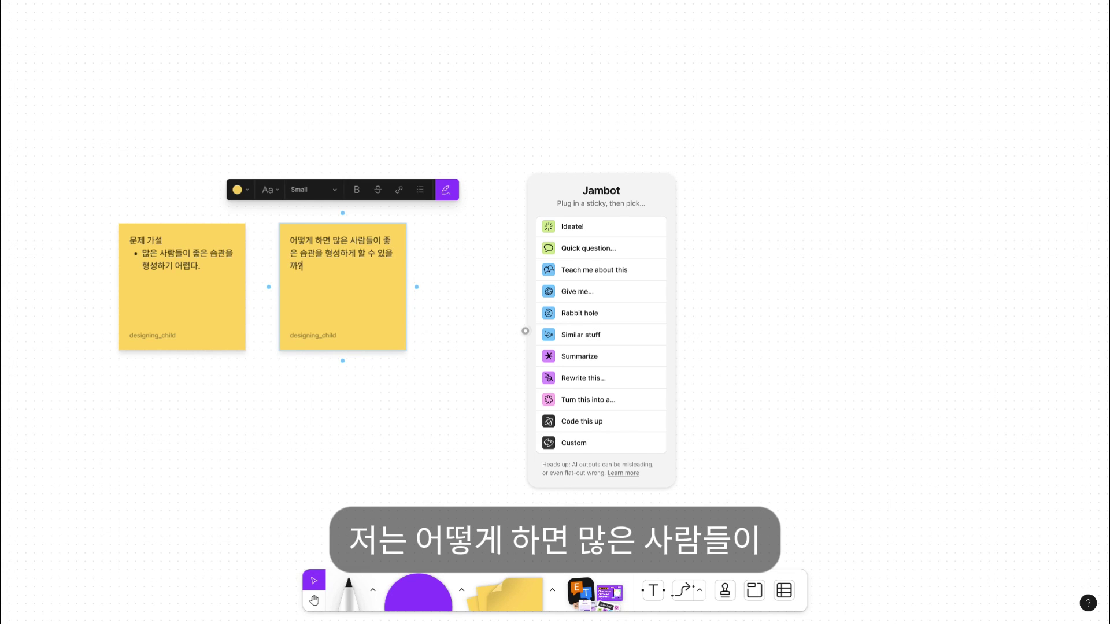
{"action": "type", "text": "?"}
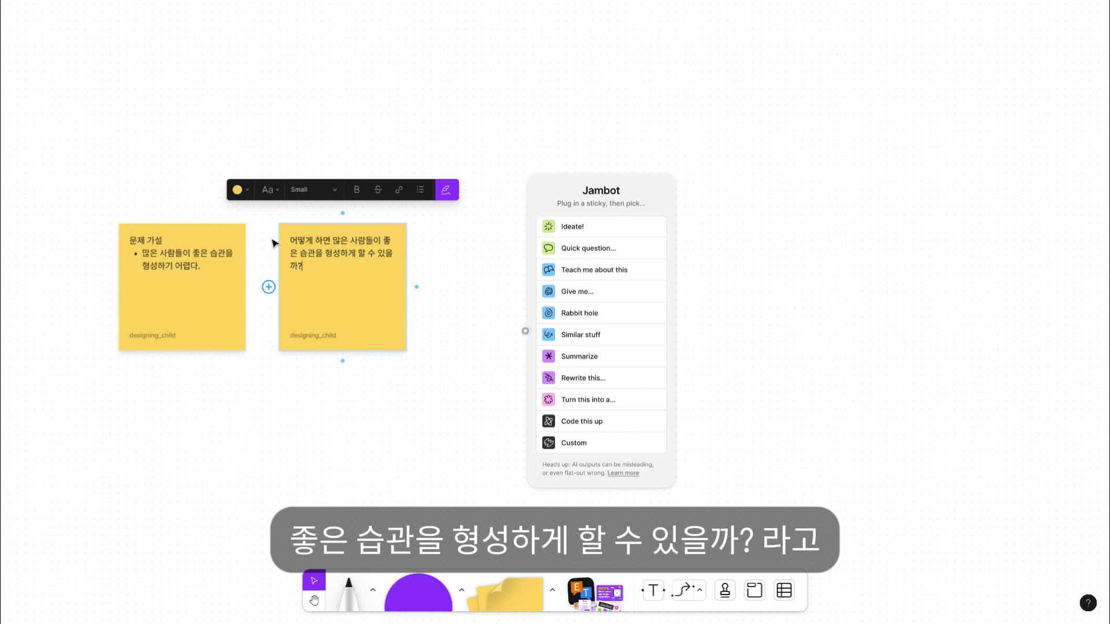
{"action": "left_click", "coordinate": [371, 393]}
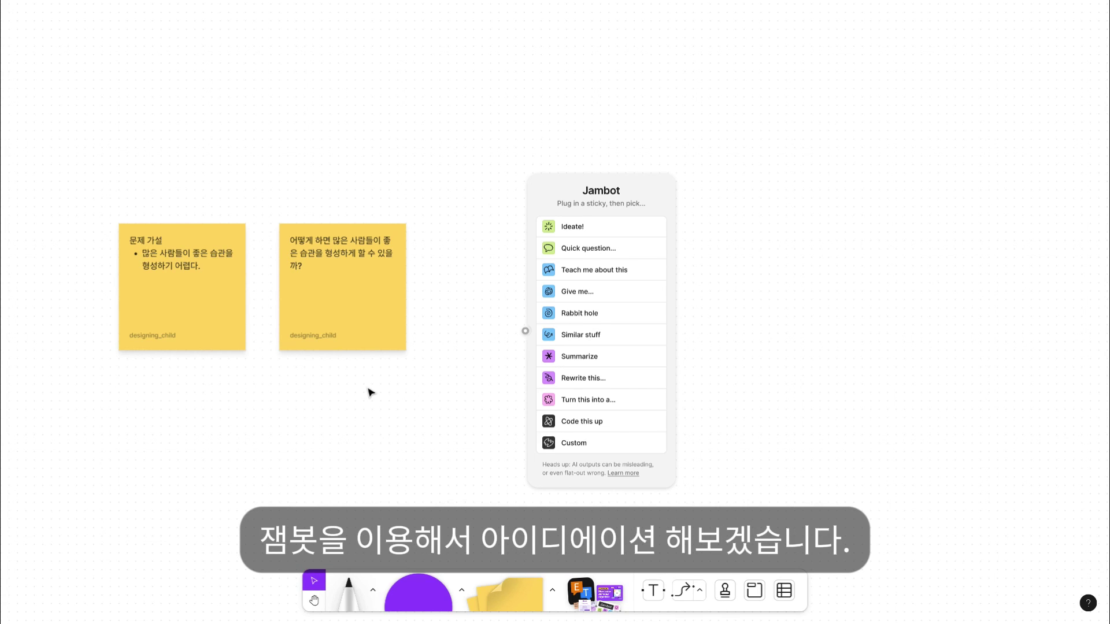
Connect the question sticky note to the Jambot widget and run Ideate! on it.
{"action": "left_click", "coordinate": [391, 312]}
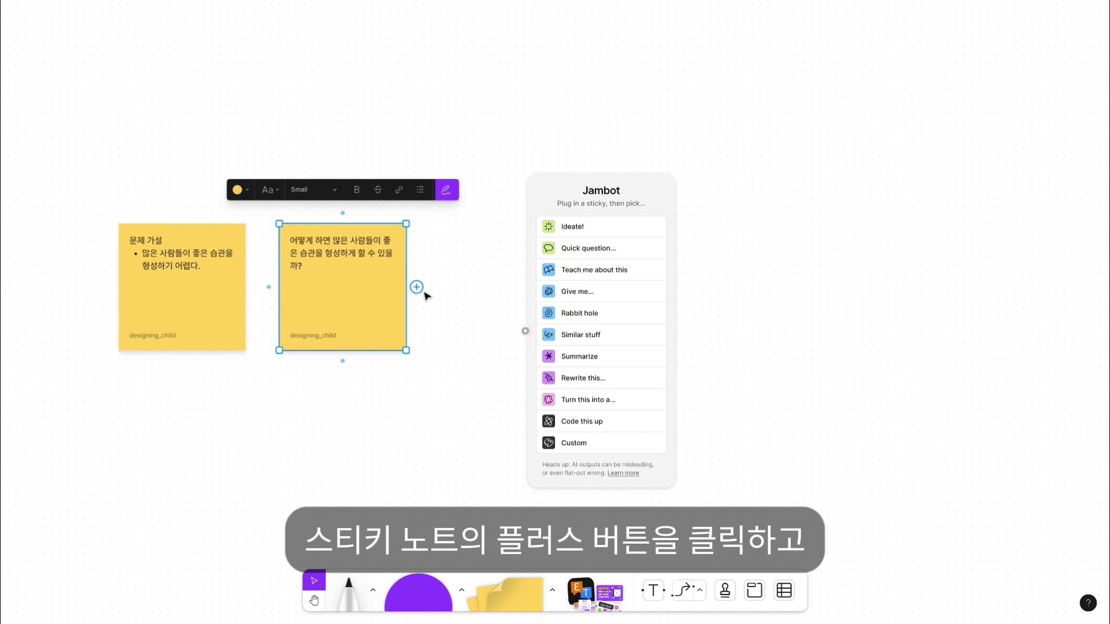
{"action": "left_click_drag", "start_coordinate": [429, 310], "coordinate": [526, 331]}
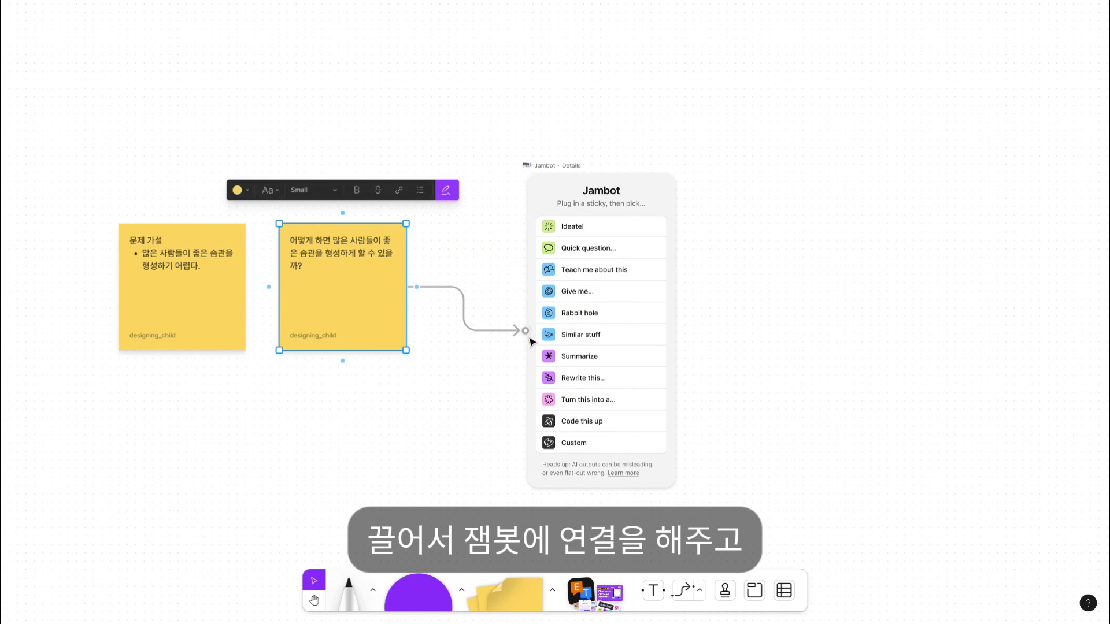
{"action": "left_click", "coordinate": [576, 230]}
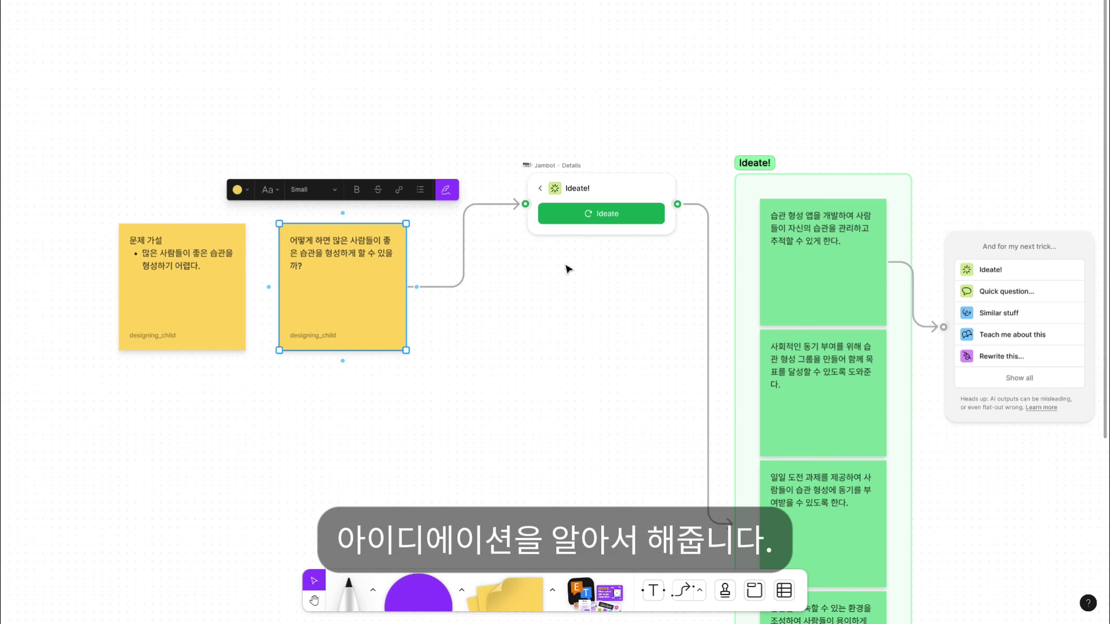
Review the generated ideas and run Ideate! on the first one, about developing a "습관 형성 앱".
{"action": "left_click_drag", "start_coordinate": [941, 508], "coordinate": [668, 386]}
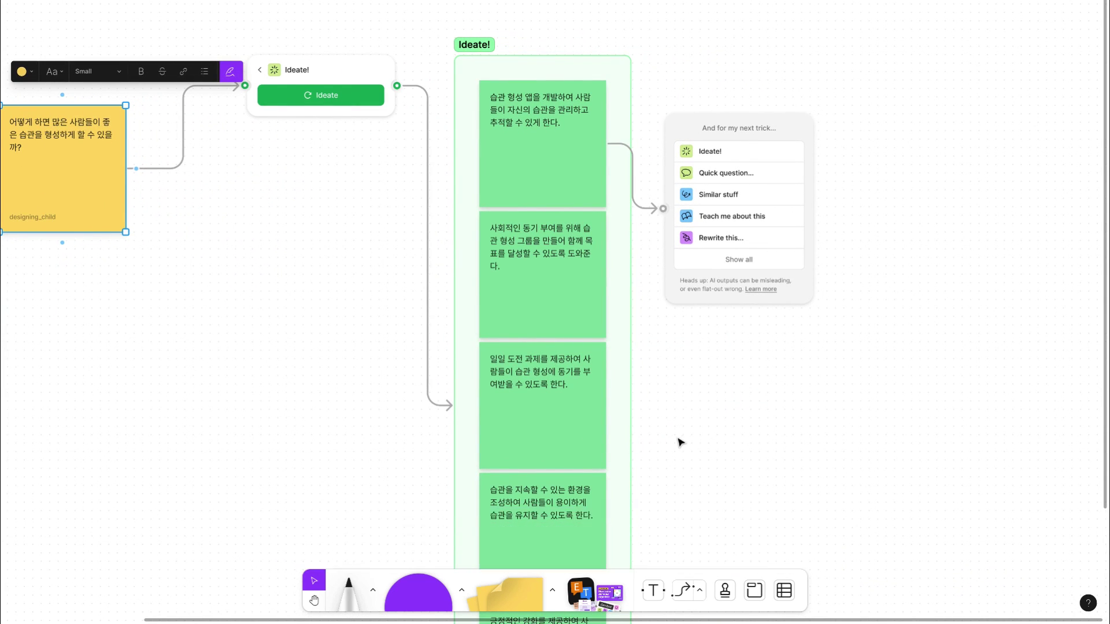
{"action": "scroll", "coordinate": [680, 442], "scroll_direction": "down", "scroll_amount": 5}
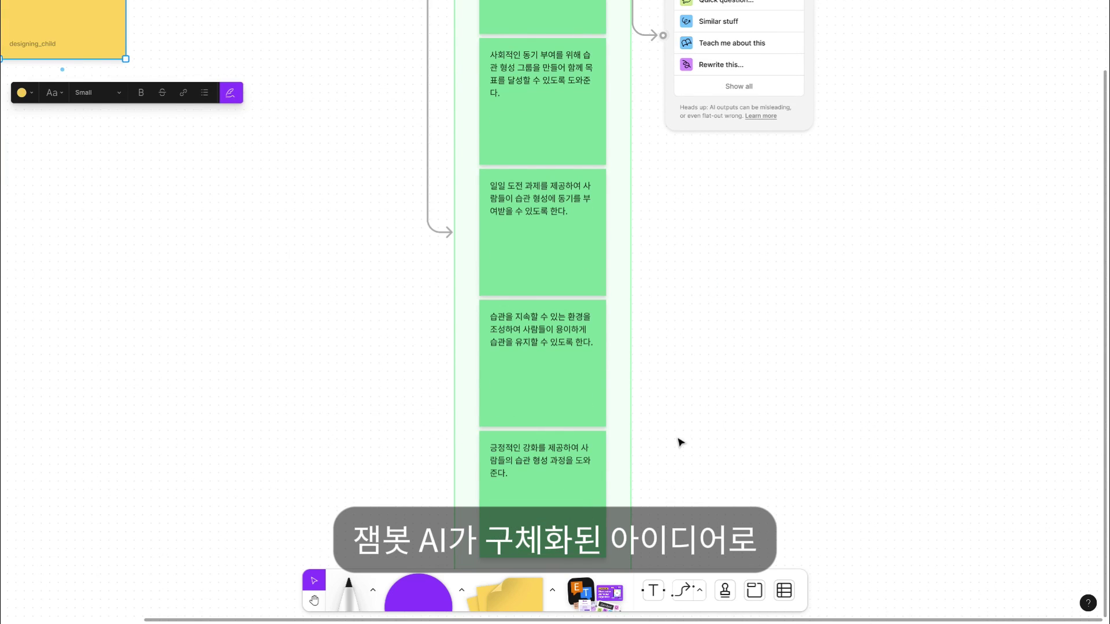
{"action": "scroll", "coordinate": [680, 442], "scroll_direction": "down", "scroll_amount": 1}
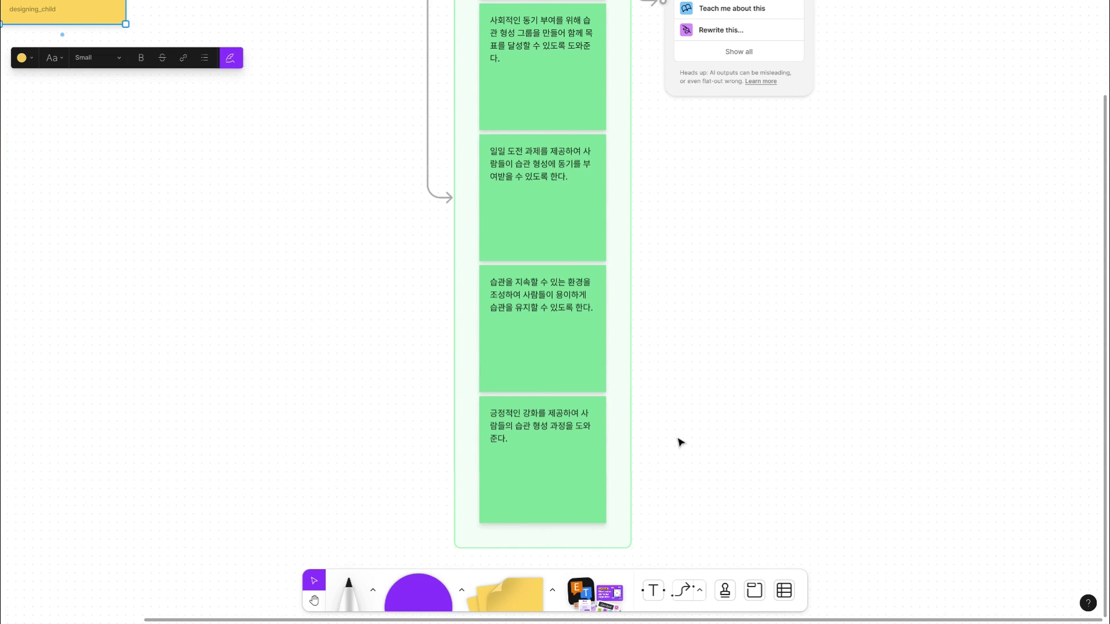
{"action": "scroll", "coordinate": [679, 443], "scroll_direction": "up", "scroll_amount": 5}
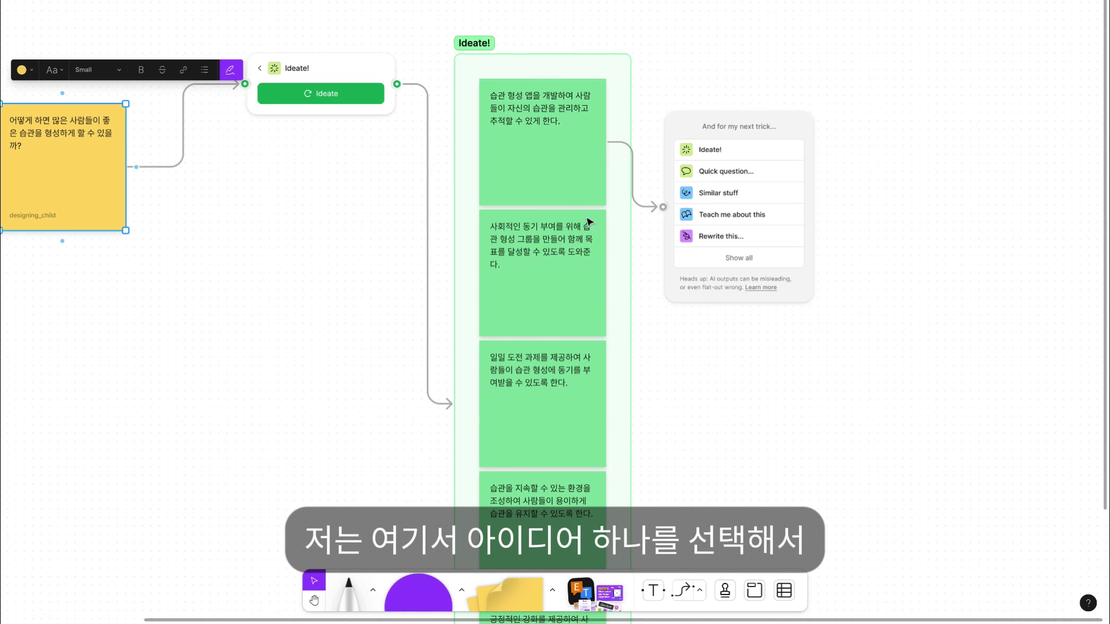
{"action": "left_click", "coordinate": [567, 172]}
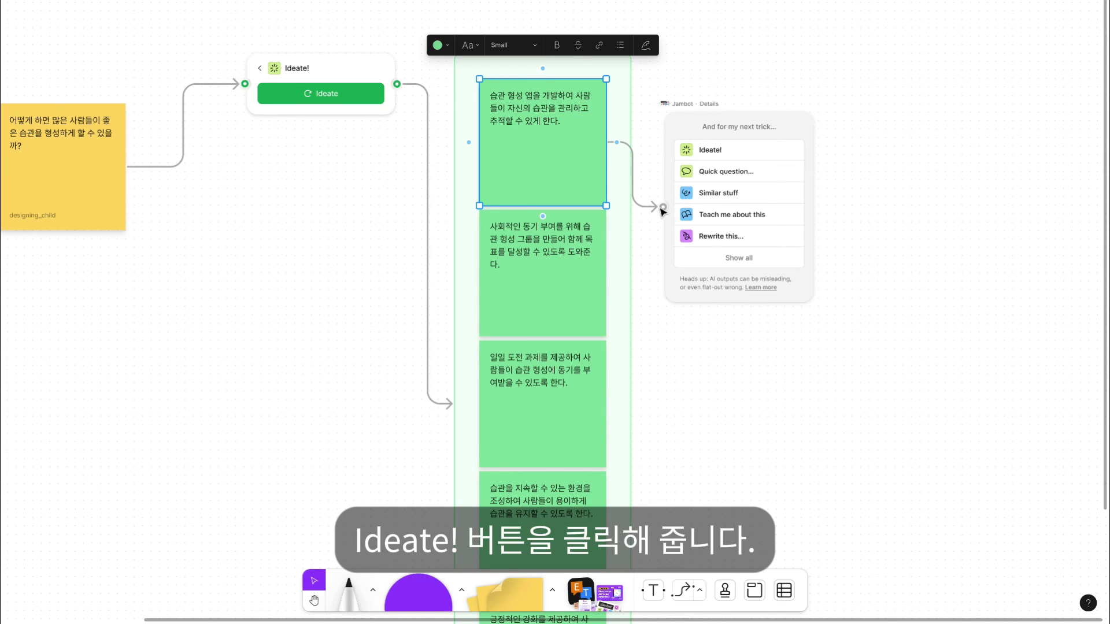
{"action": "left_click", "coordinate": [727, 150]}
{"action": "left_click", "coordinate": [727, 151]}
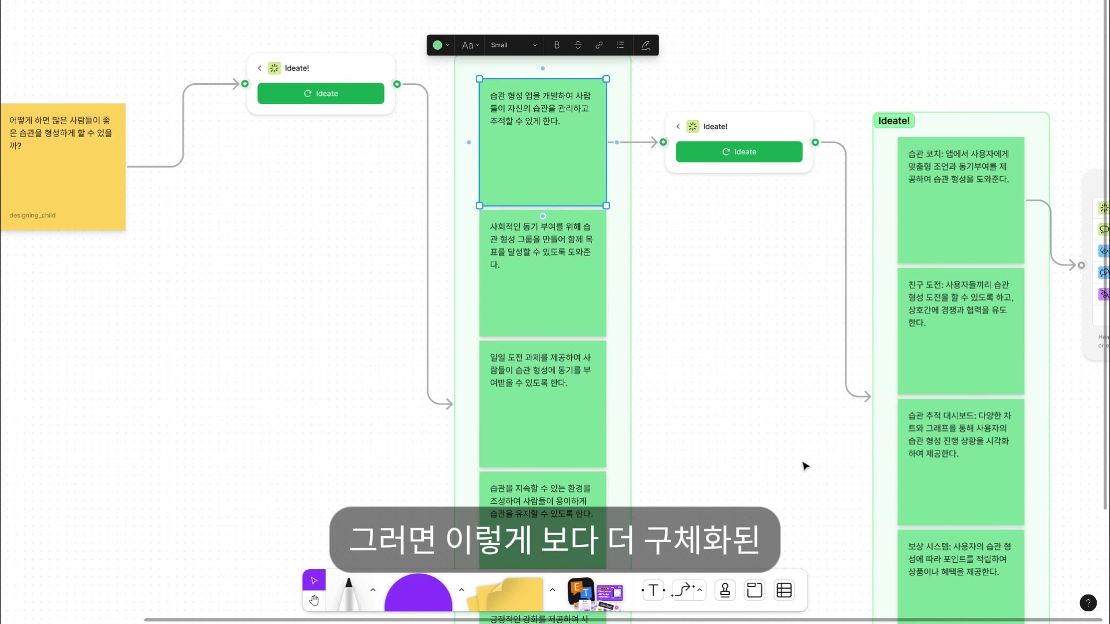
Connect the "보상 시스템" sticky note to the last Jambot widget and delete the connector coming from the "습관 코치" note.
{"action": "scroll", "coordinate": [805, 466], "scroll_direction": "right", "scroll_amount": 10}
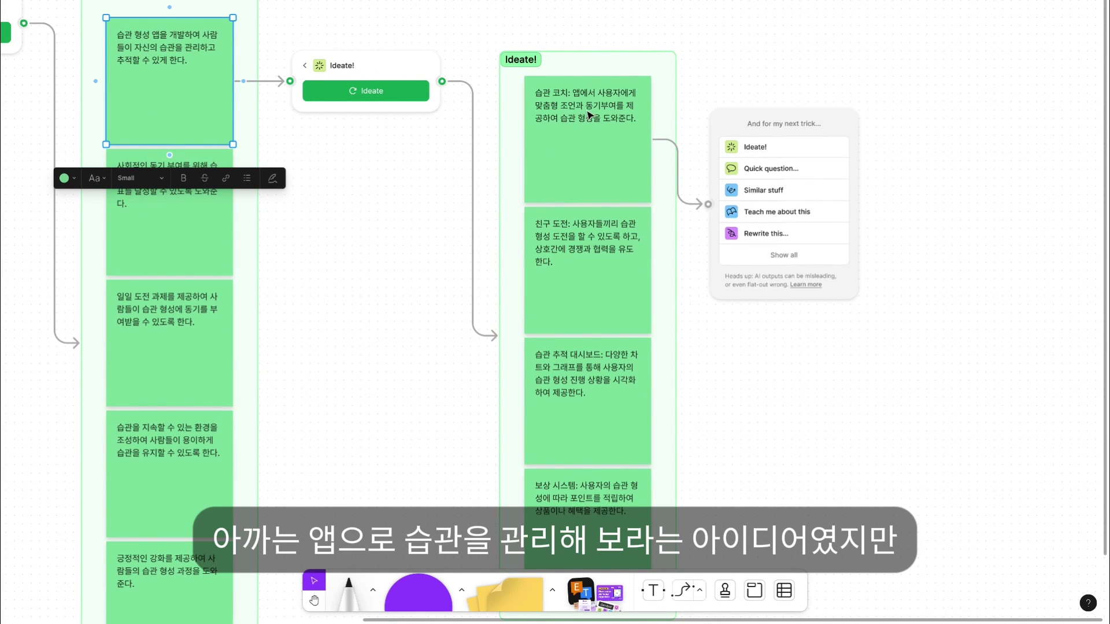
{"action": "scroll", "coordinate": [594, 222], "scroll_direction": "down", "scroll_amount": 2}
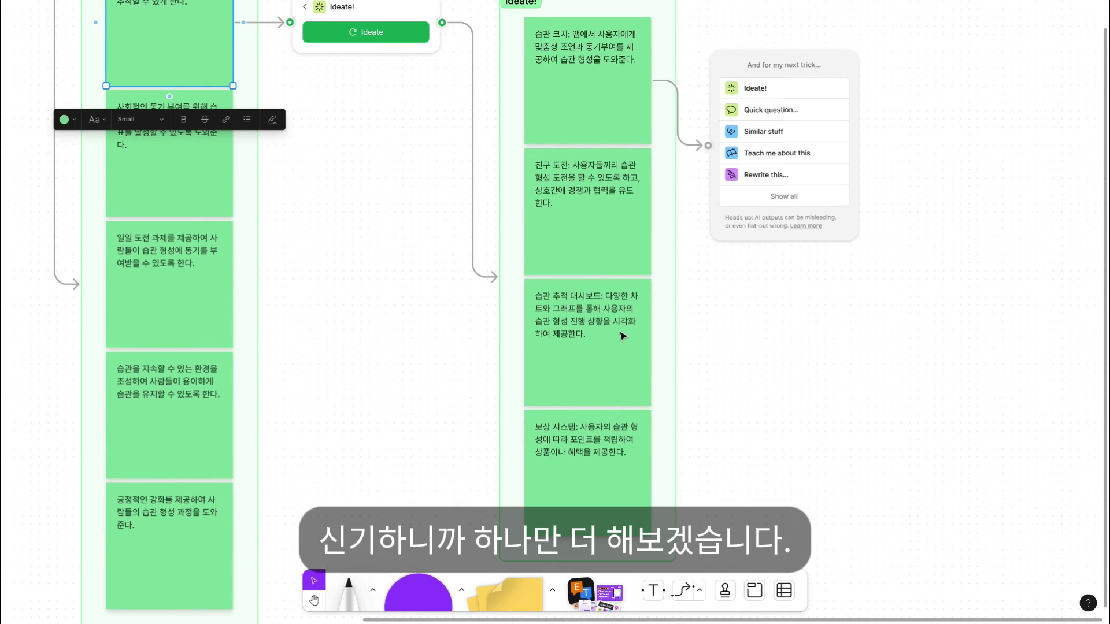
{"action": "scroll", "coordinate": [635, 477], "scroll_direction": "up", "scroll_amount": 1}
{"action": "left_click", "coordinate": [635, 478]}
{"action": "mouse_move", "coordinate": [660, 487]}
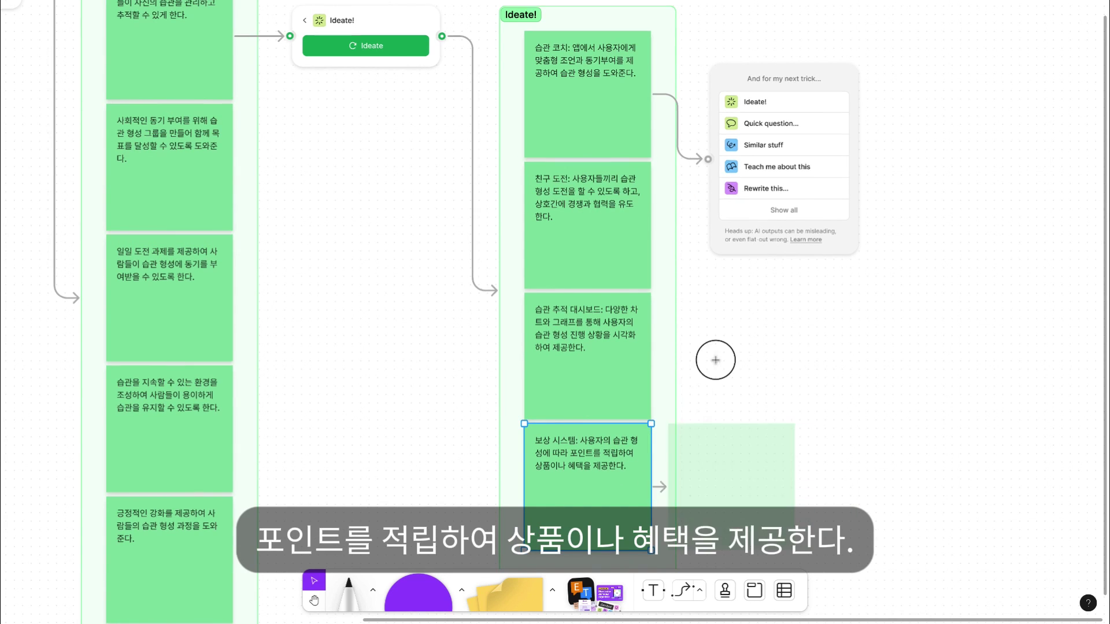
{"action": "left_click_drag", "start_coordinate": [715, 360], "coordinate": [707, 161]}
{"action": "left_click", "coordinate": [663, 94]}
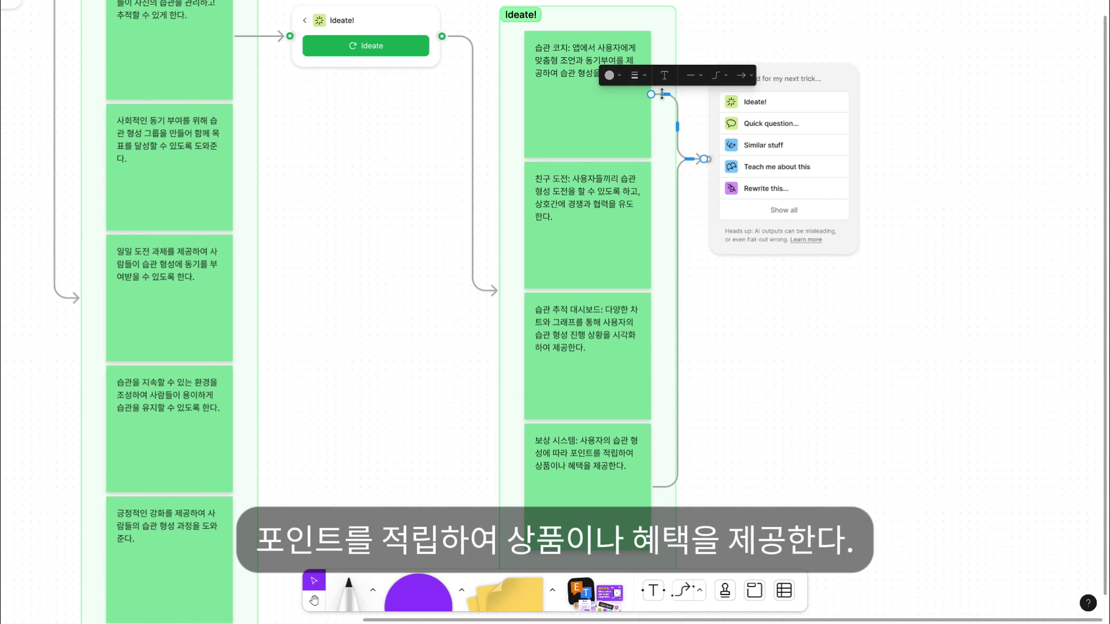
{"action": "key", "text": "Delete"}
Run Ideate! on the "보상 시스템" note and look over the newly generated ideas.
{"action": "left_click", "coordinate": [778, 103]}
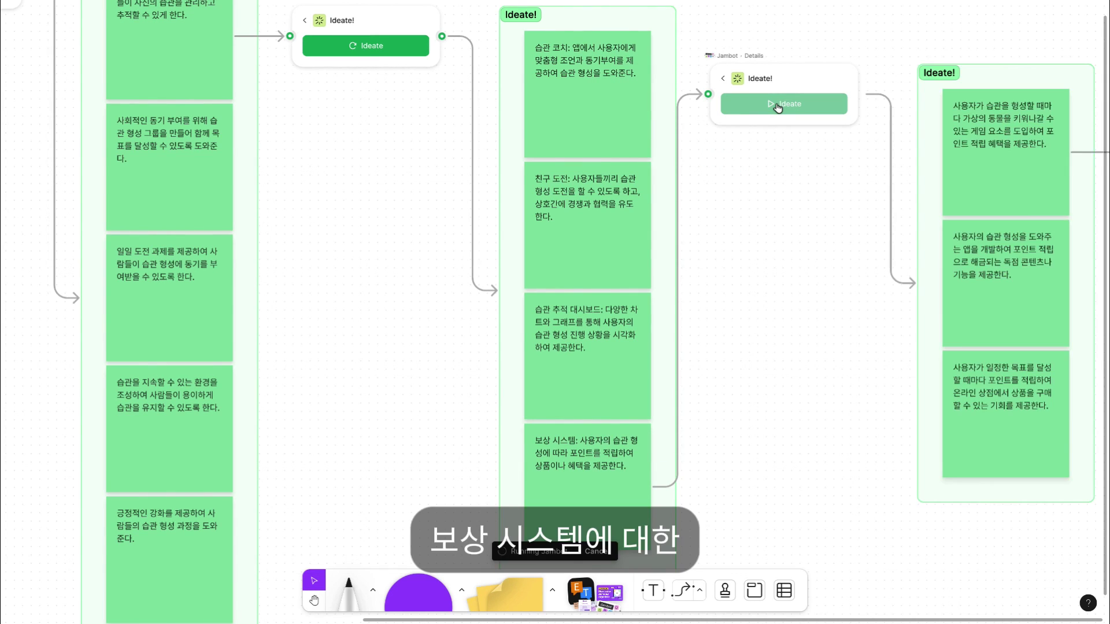
{"action": "left_click_drag", "start_coordinate": [835, 297], "coordinate": [429, 283]}
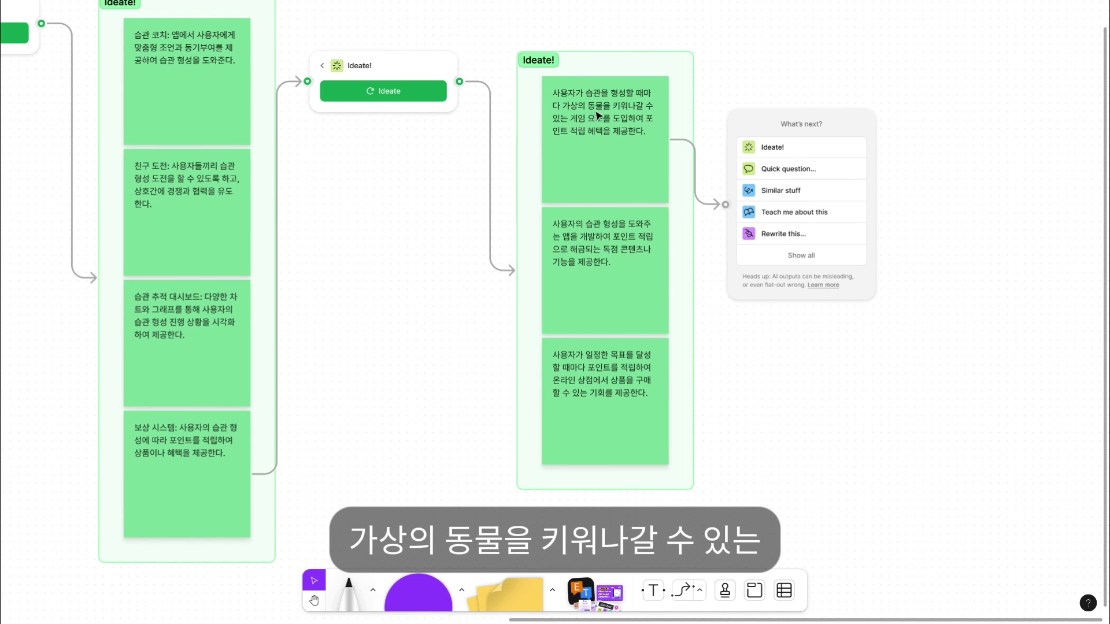
{"action": "left_click", "coordinate": [613, 122]}
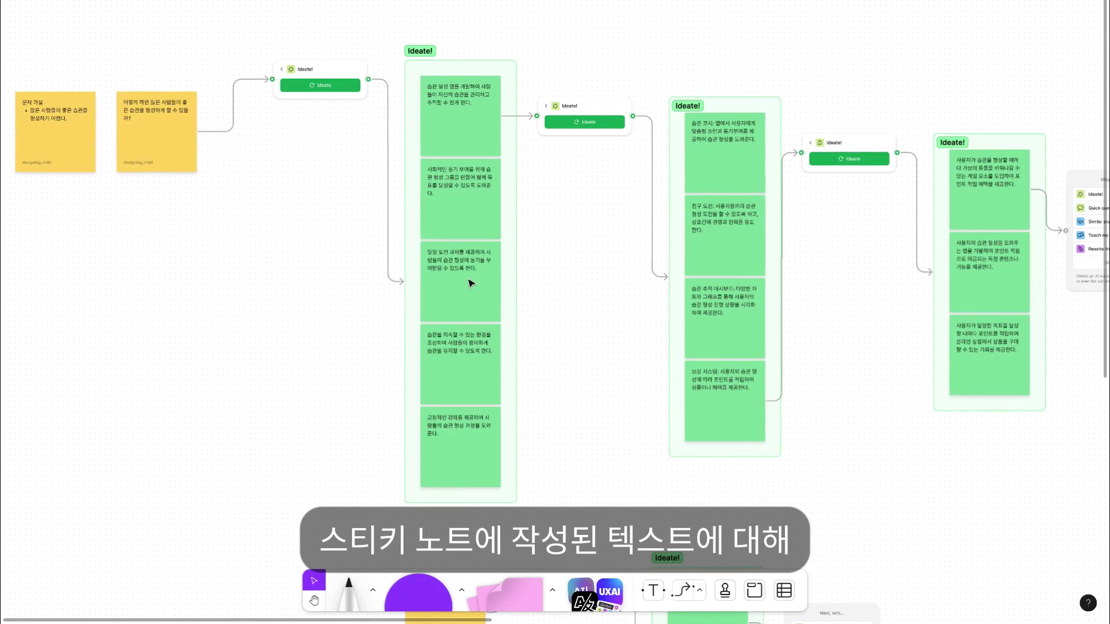
Connect the "일일 도전 과제" note to the second Ideate! widget, removing the first idea's connector and the widget's outgoing connector.
{"action": "left_click", "coordinate": [470, 283]}
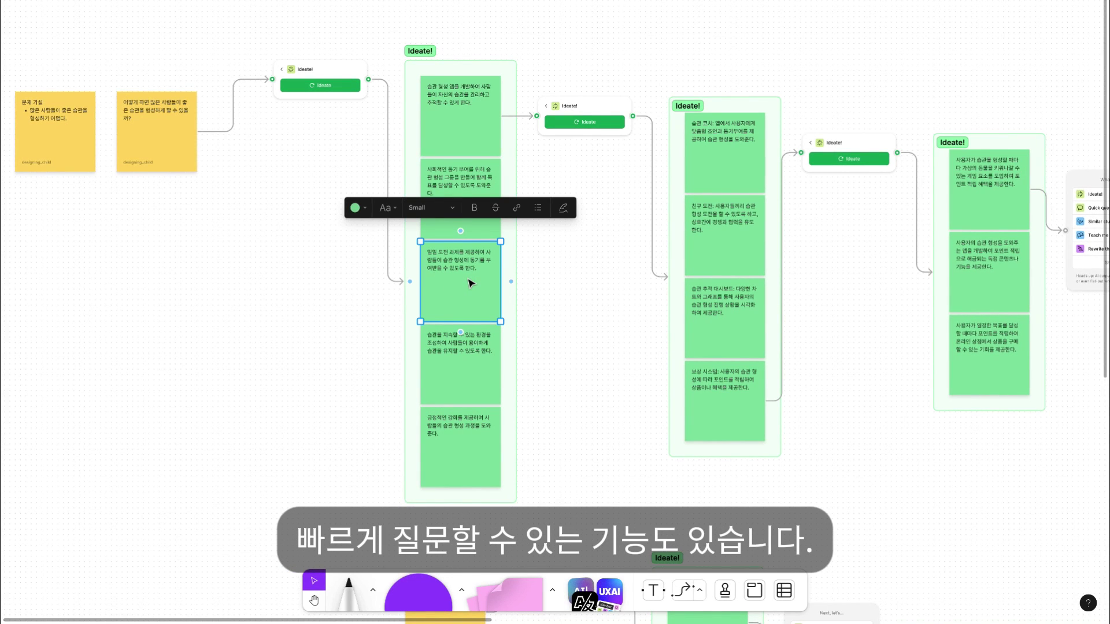
{"action": "left_click", "coordinate": [539, 117]}
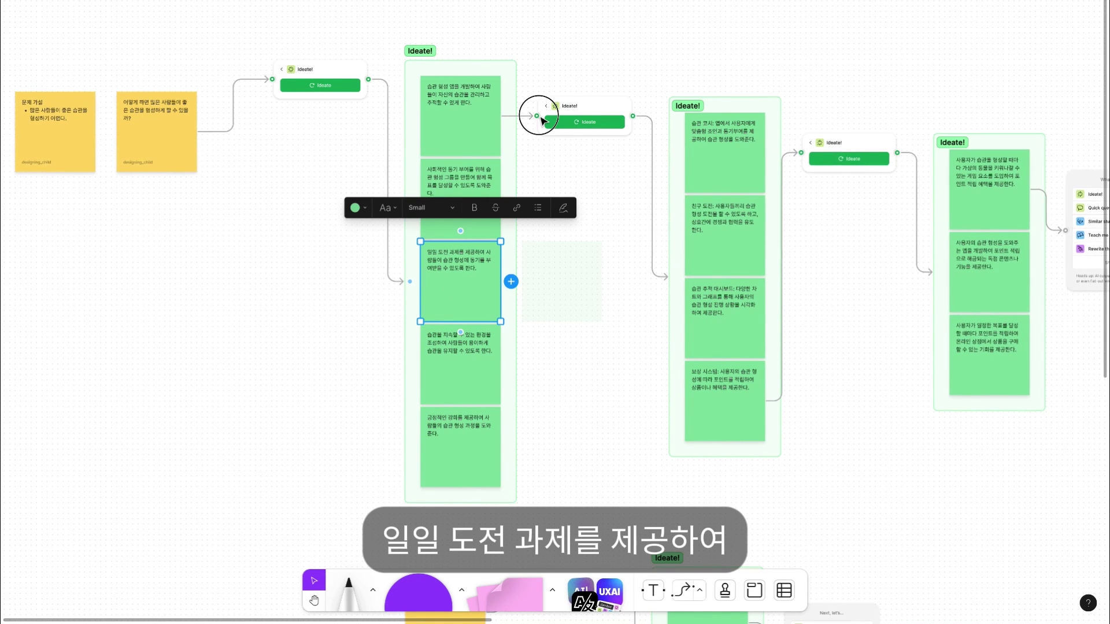
{"action": "left_click_drag", "start_coordinate": [511, 282], "coordinate": [537, 116]}
{"action": "left_click", "coordinate": [514, 116]}
{"action": "left_click", "coordinate": [647, 120]}
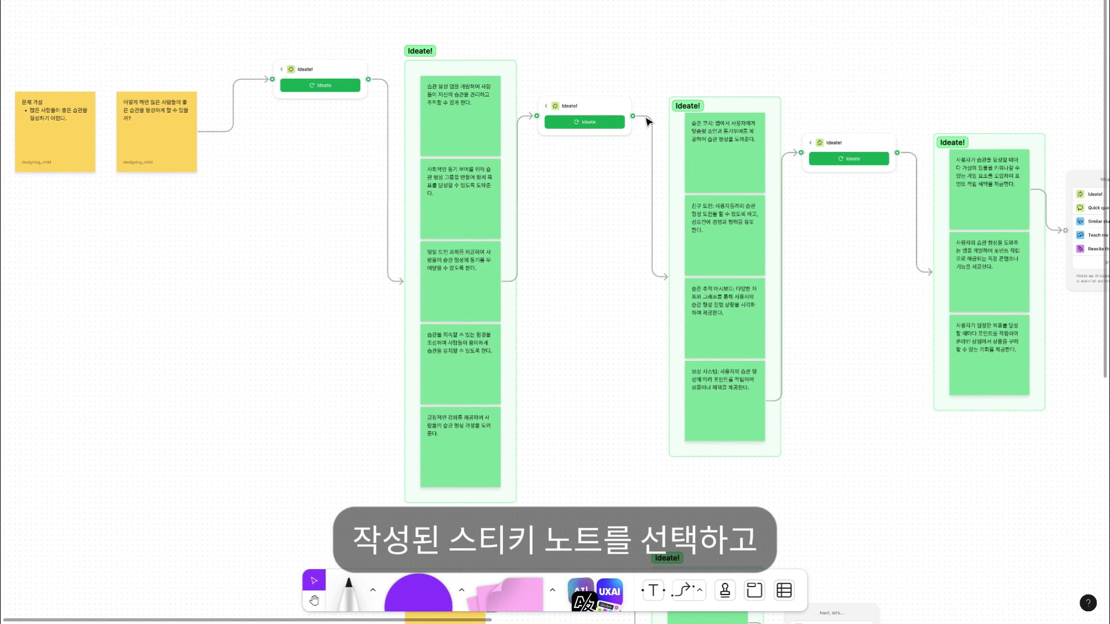
Switch the second widget to Quick question, ask "어떤 도전 과제가 있어?" and read the answer note.
{"action": "left_click", "coordinate": [546, 107]}
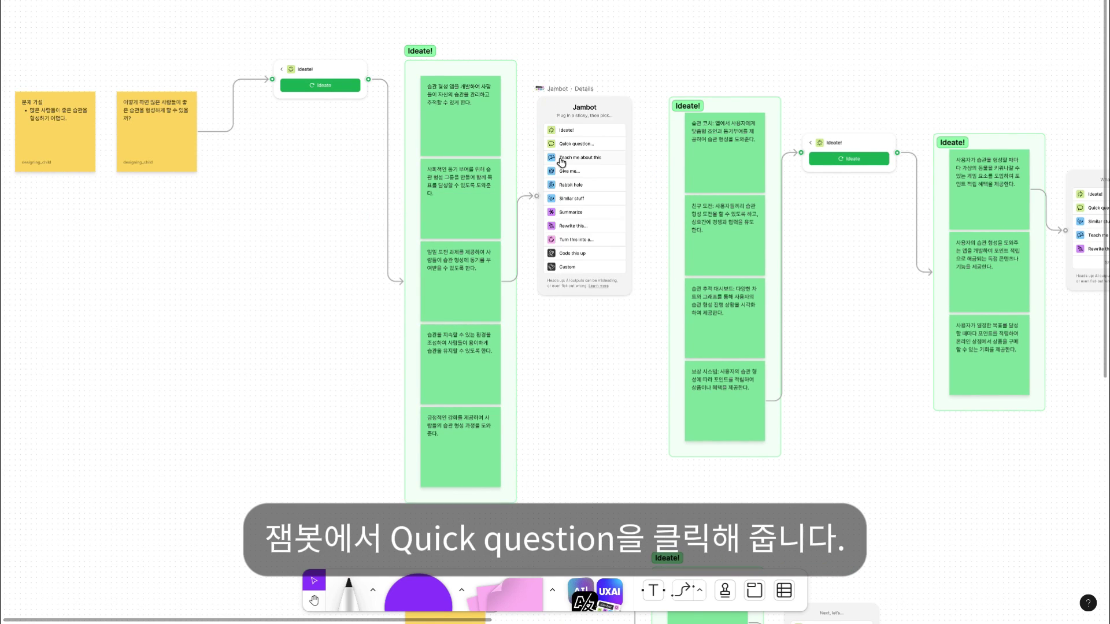
{"action": "left_click", "coordinate": [564, 145]}
{"action": "left_click", "coordinate": [574, 120]}
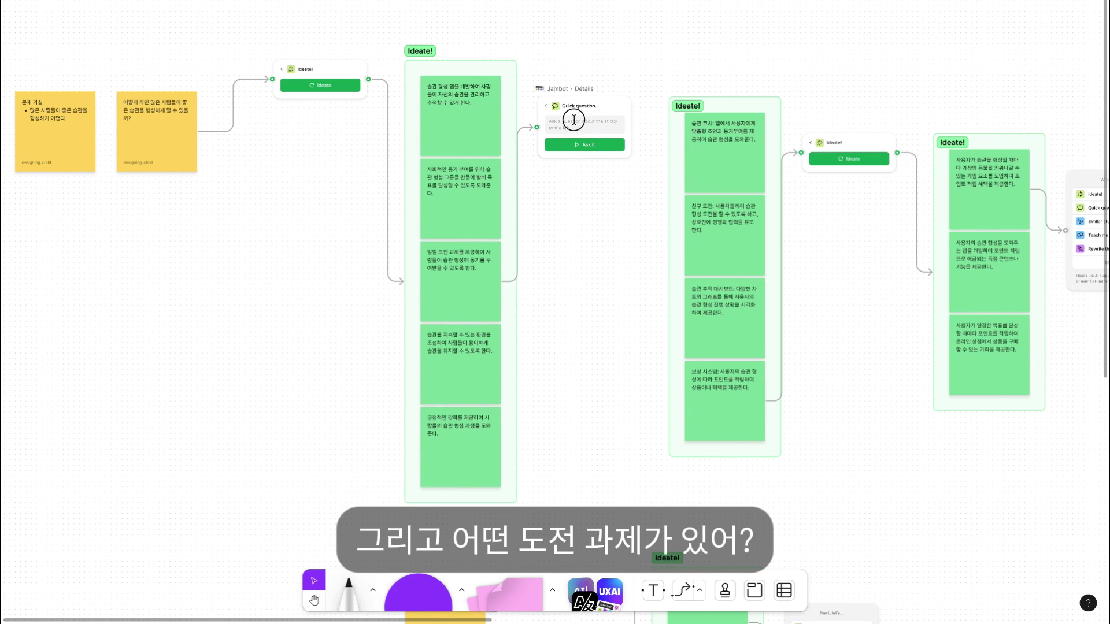
{"action": "type", "text": "어떤 도전 과제가 있어?"}
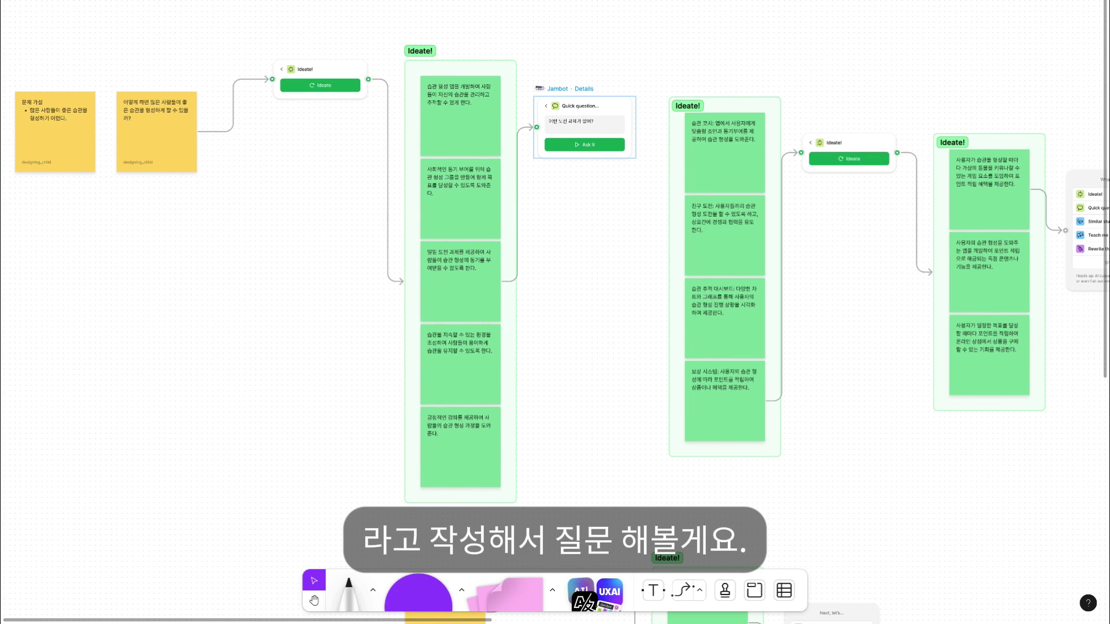
{"action": "left_click", "coordinate": [565, 145]}
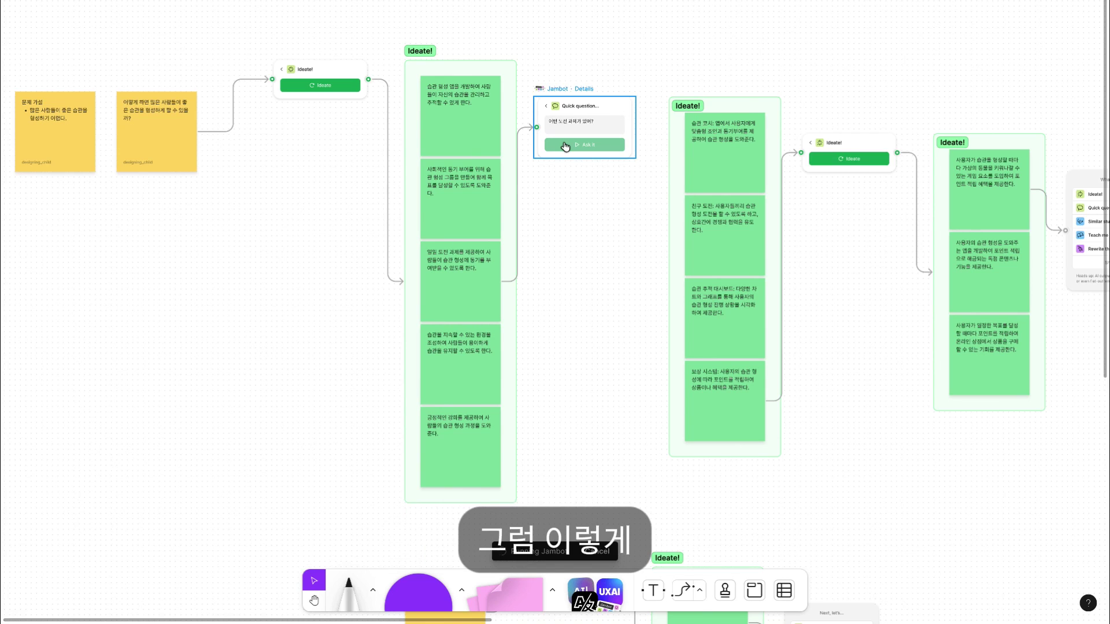
{"action": "scroll", "coordinate": [631, 208], "scroll_direction": "up", "scroll_amount": 5}
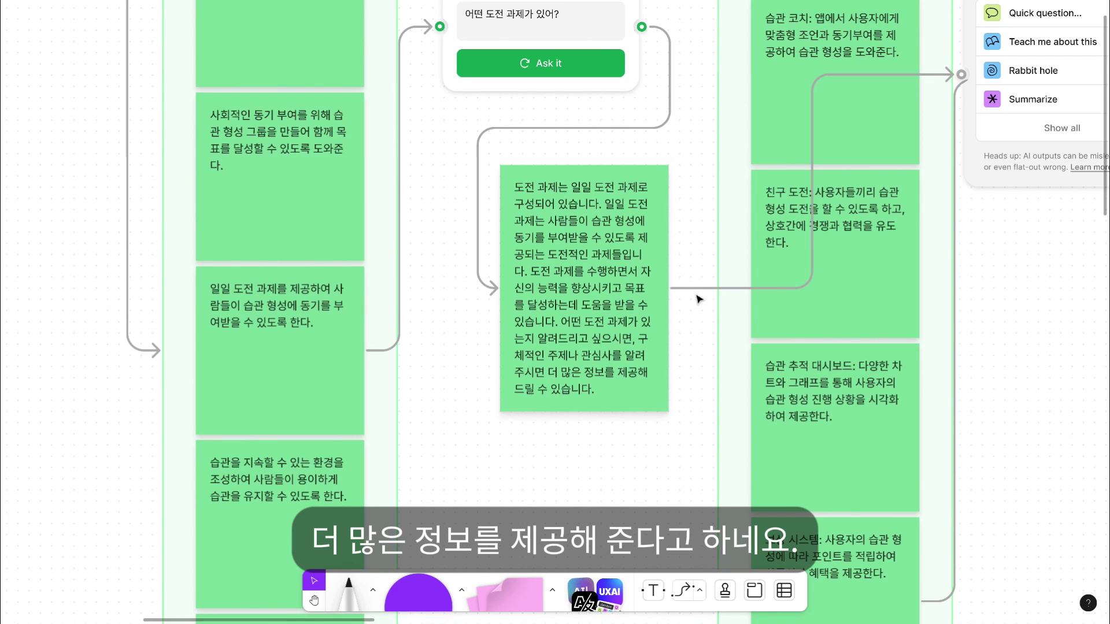
Place copies of the "습관을 지속할 수 있는 환경" note and the Ideate! widget below the yellow notes and clear the leftover connector.
{"action": "left_click_drag", "start_coordinate": [795, 390], "coordinate": [138, 318]}
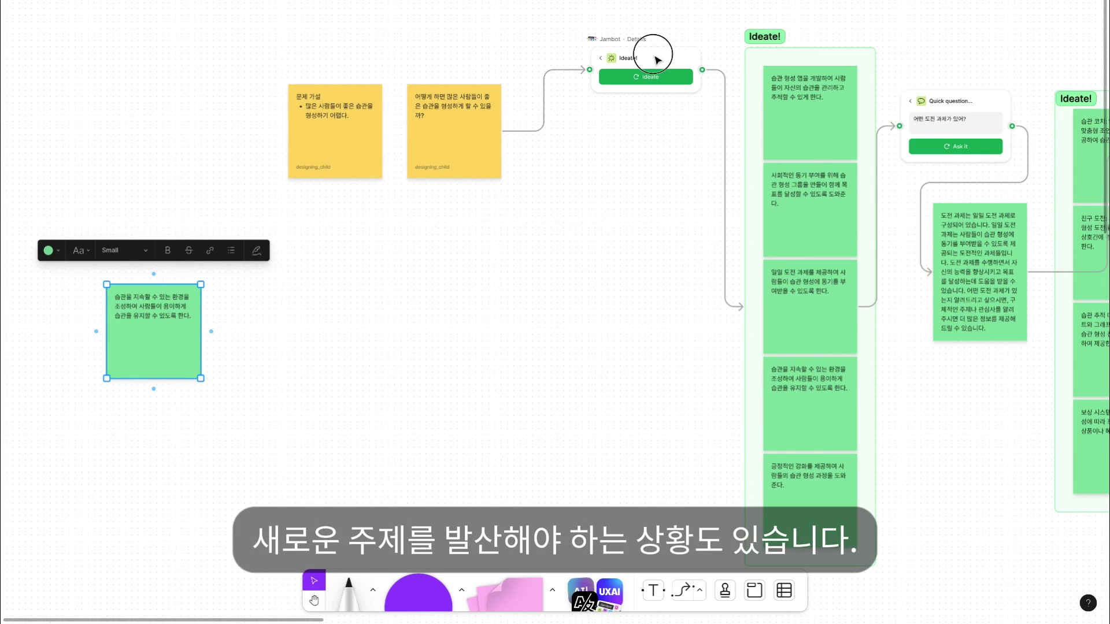
{"action": "left_click_drag", "start_coordinate": [656, 59], "coordinate": [301, 314]}
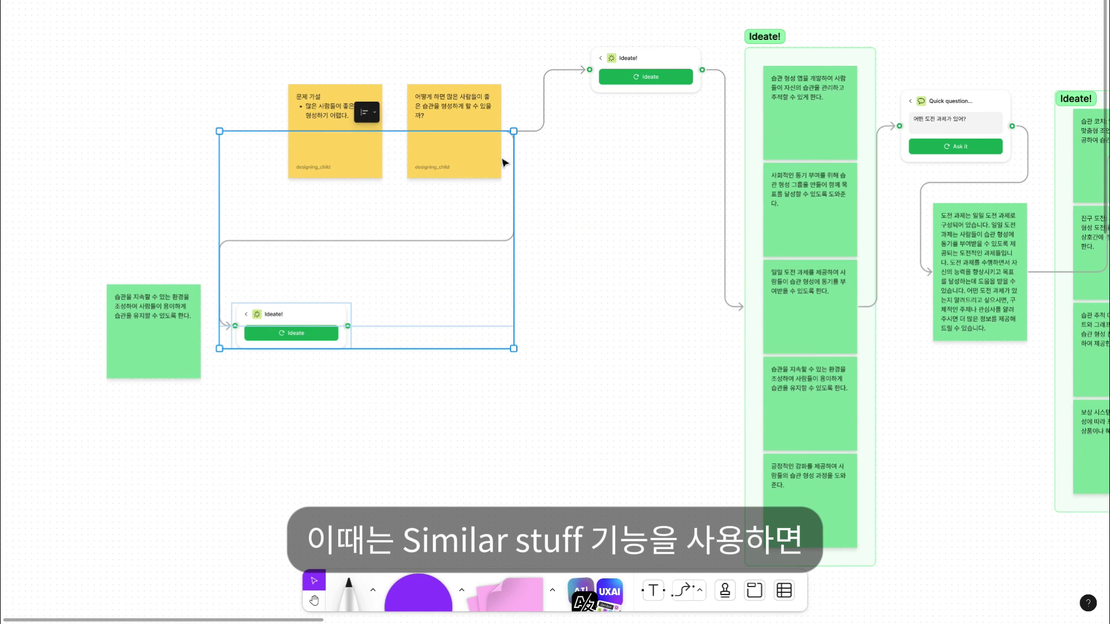
{"action": "left_click", "coordinate": [501, 243]}
{"action": "key", "text": "Delete"}
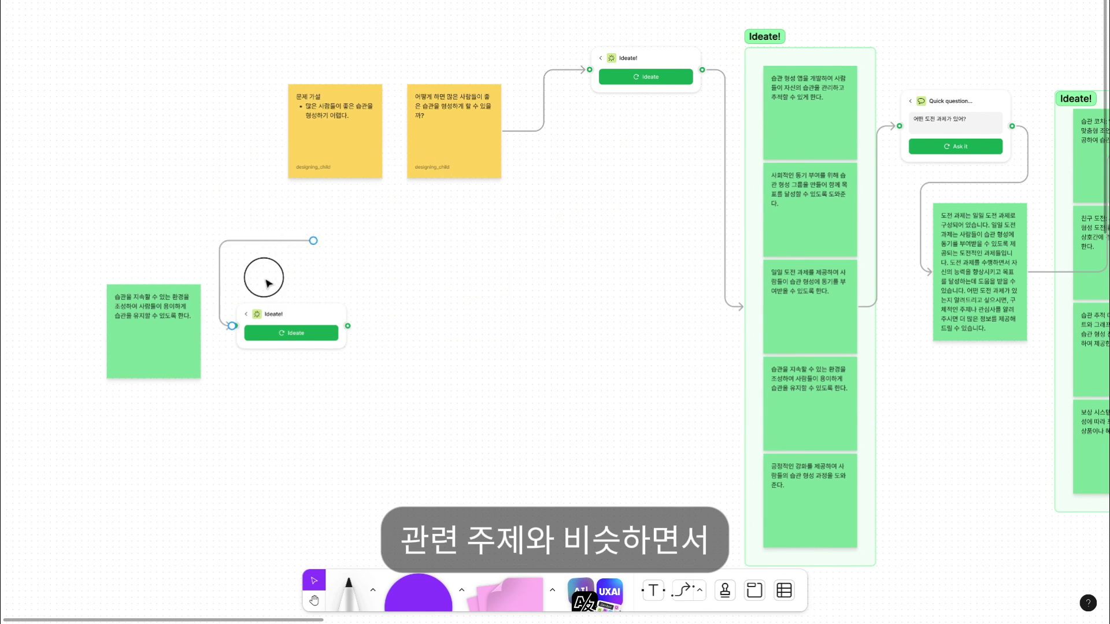
Connect the copied note to the copied widget, run Similar stuff on it and look over the related ideas.
{"action": "left_click_drag", "start_coordinate": [200, 332], "coordinate": [232, 326]}
{"action": "left_click", "coordinate": [322, 322]}
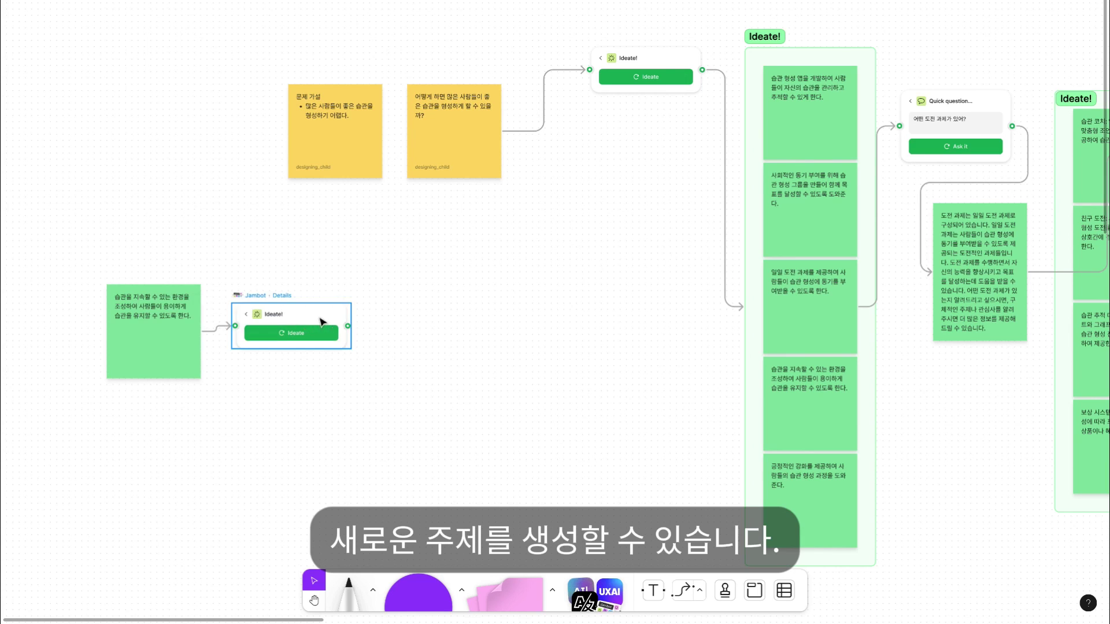
{"action": "left_click", "coordinate": [242, 316]}
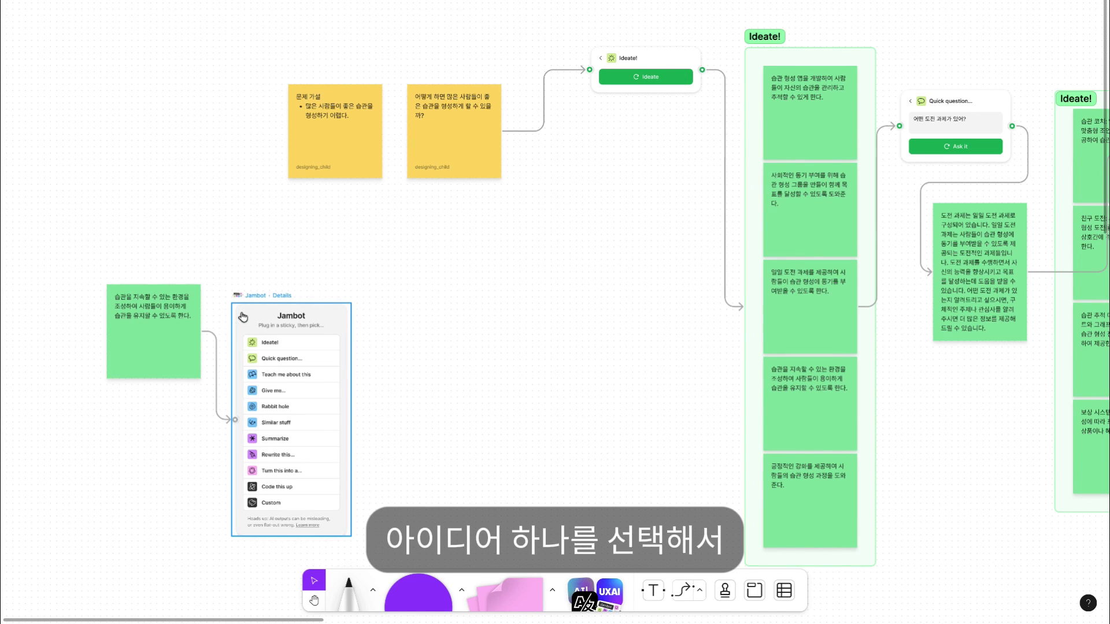
{"action": "left_click", "coordinate": [275, 424]}
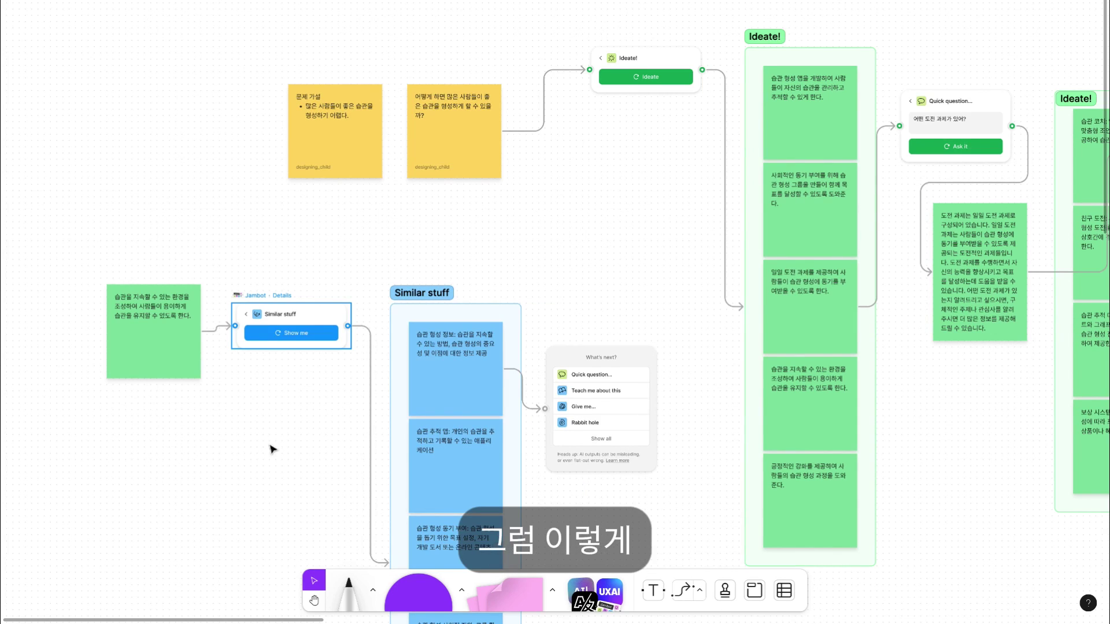
{"action": "scroll", "coordinate": [271, 449], "scroll_direction": "down", "scroll_amount": 2}
{"action": "scroll", "coordinate": [282, 447], "scroll_direction": "down", "scroll_amount": 3}
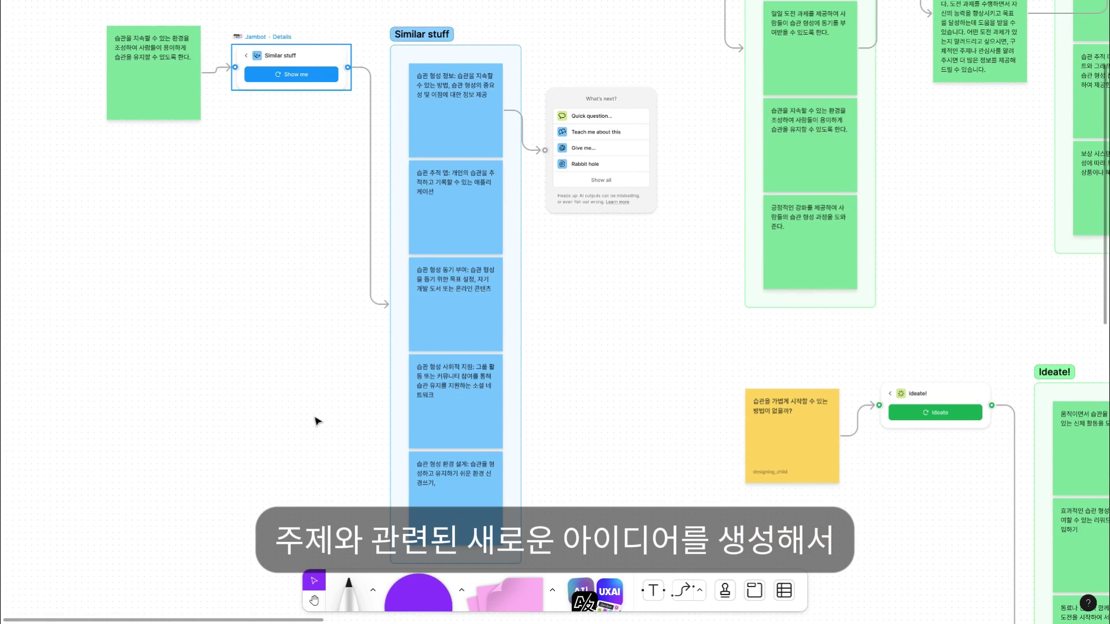
{"action": "scroll", "coordinate": [317, 421], "scroll_direction": "up", "scroll_amount": 2}
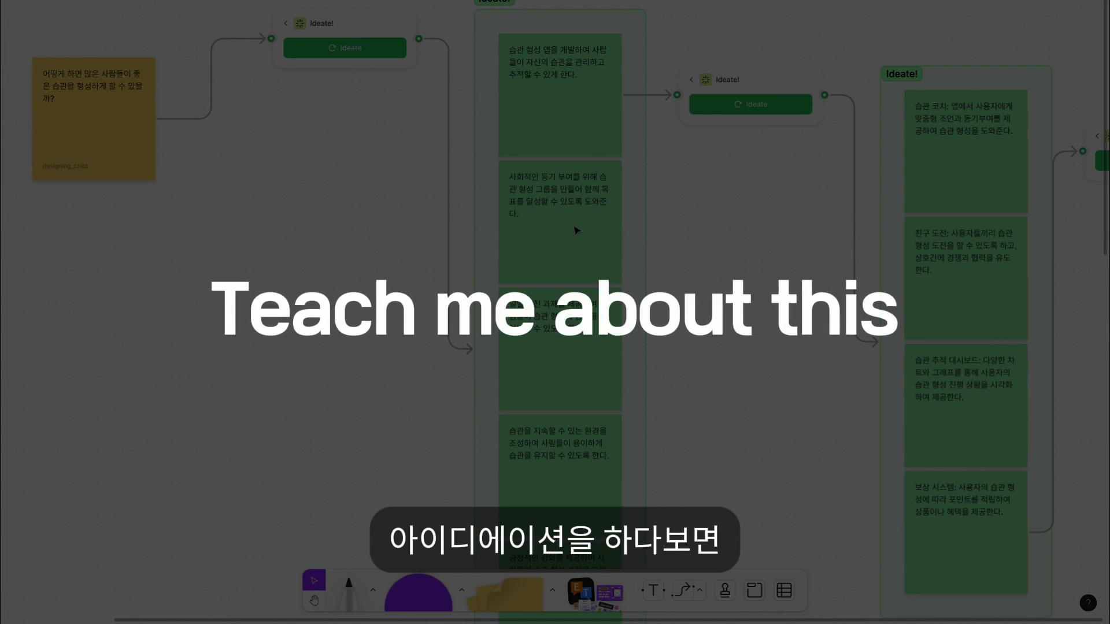
Add a yellow sticky note reading "사회적인 동기부여가 뭐야?" on an empty area of the board.
{"action": "left_click", "coordinate": [576, 231]}
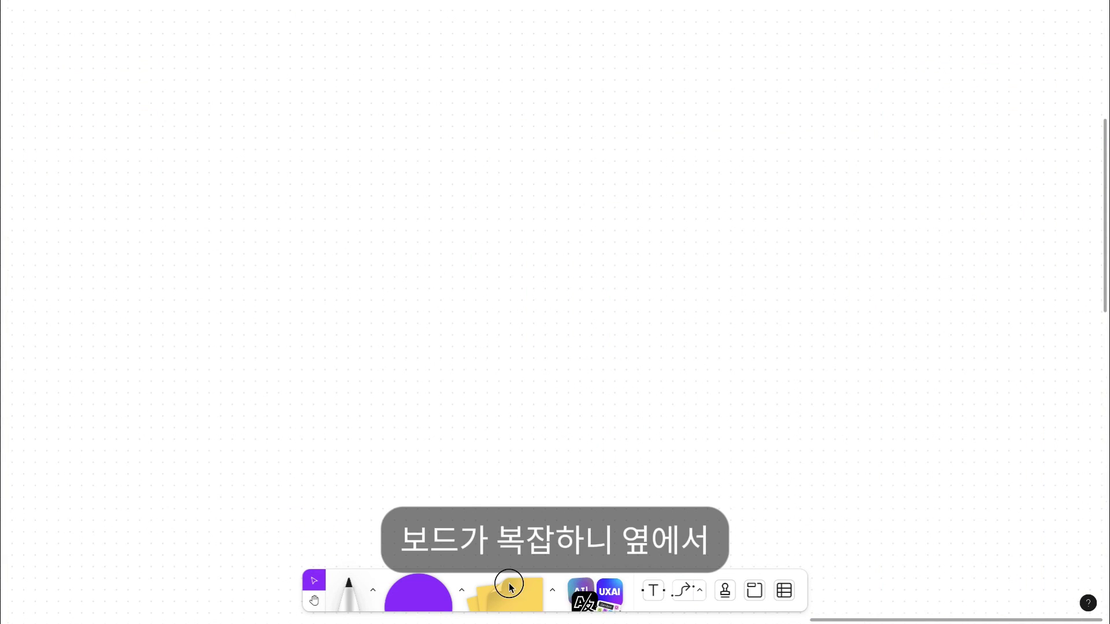
{"action": "left_click", "coordinate": [509, 587]}
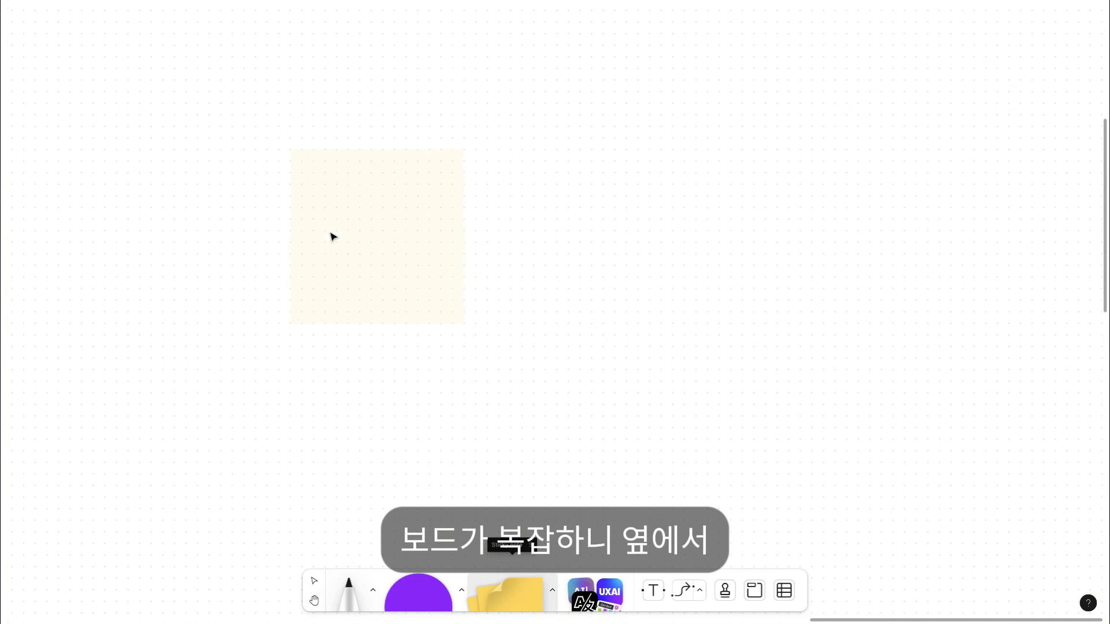
{"action": "left_click", "coordinate": [341, 200]}
{"action": "type", "text": "사회적인 동기붕"}
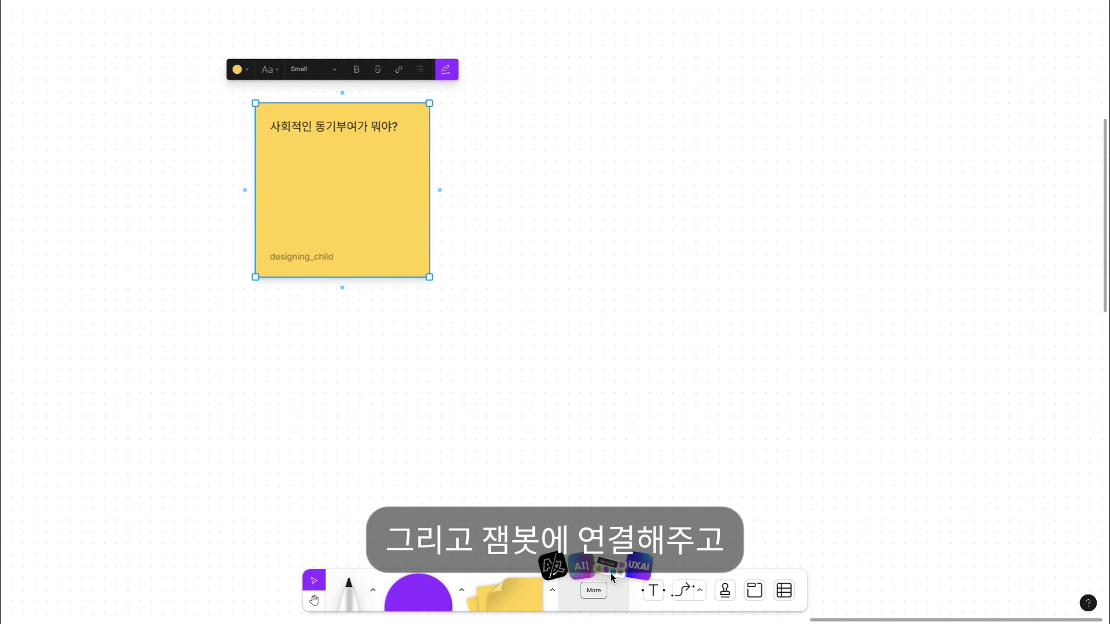
Connect the "사회적인 동기부여가 뭐야?" note to a new Jambot widget and run Teach me about this.
{"action": "left_click", "coordinate": [610, 573]}
{"action": "left_click_drag", "start_coordinate": [537, 304], "coordinate": [538, 55]}
{"action": "left_click", "coordinate": [328, 200]}
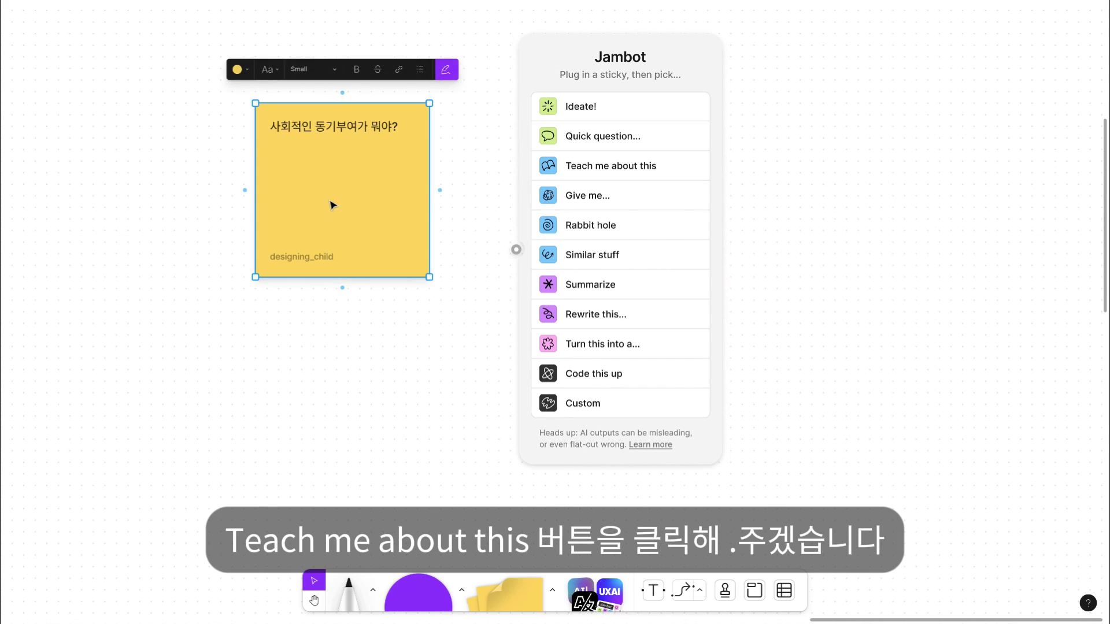
{"action": "left_click_drag", "start_coordinate": [438, 191], "coordinate": [516, 250]}
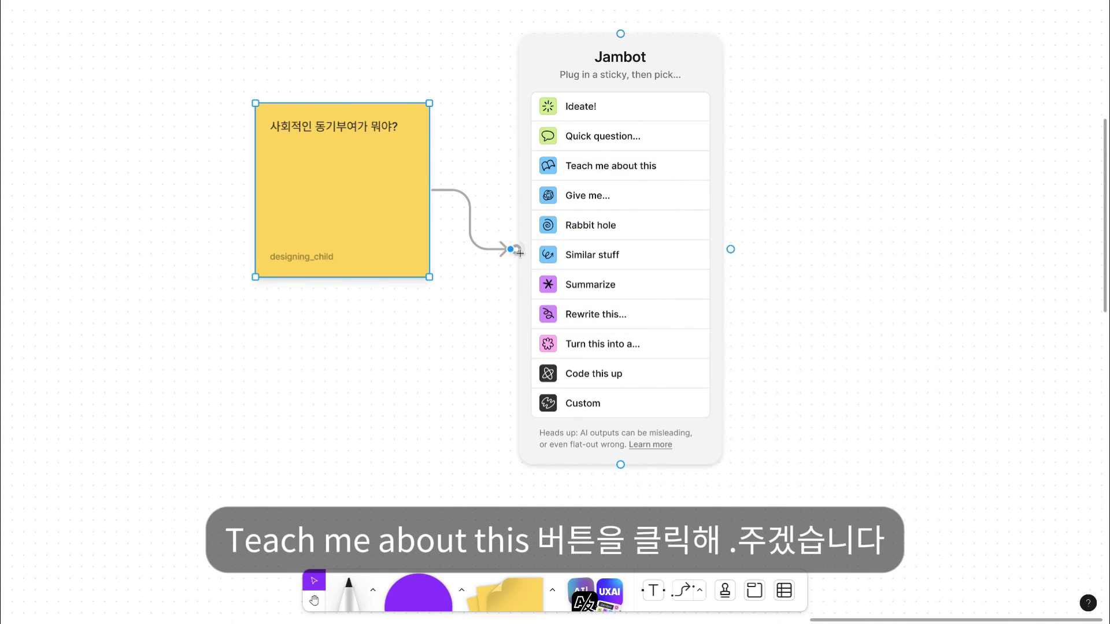
{"action": "left_click", "coordinate": [637, 166]}
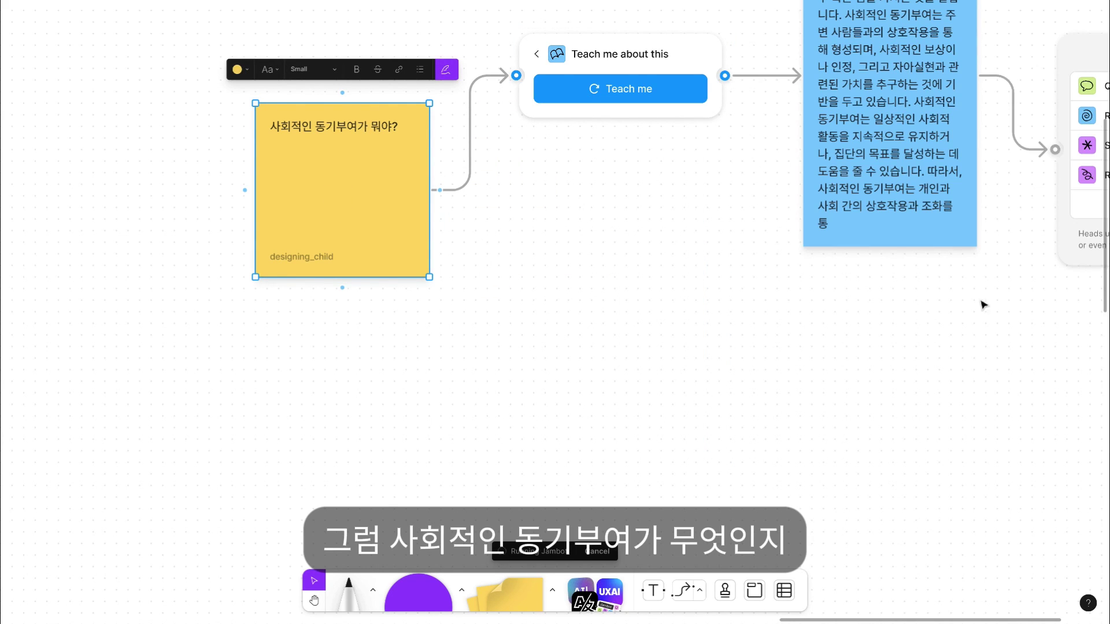
Summarize the blue explanation note as bullet points with the connected Jambot widget.
{"action": "left_click_drag", "start_coordinate": [988, 315], "coordinate": [708, 461]}
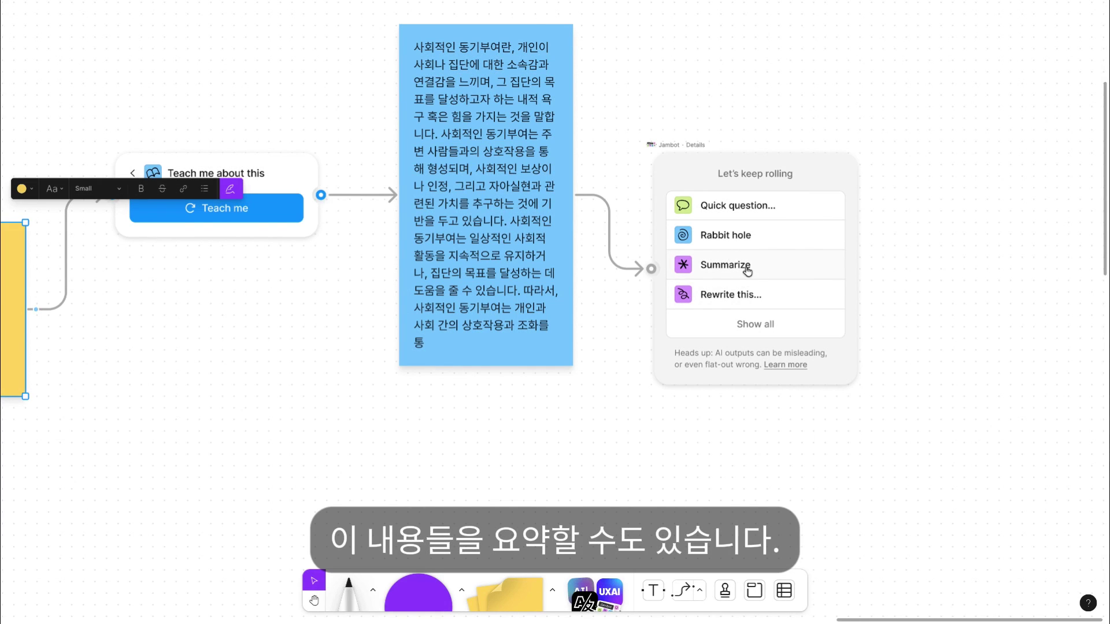
{"action": "left_click", "coordinate": [748, 271]}
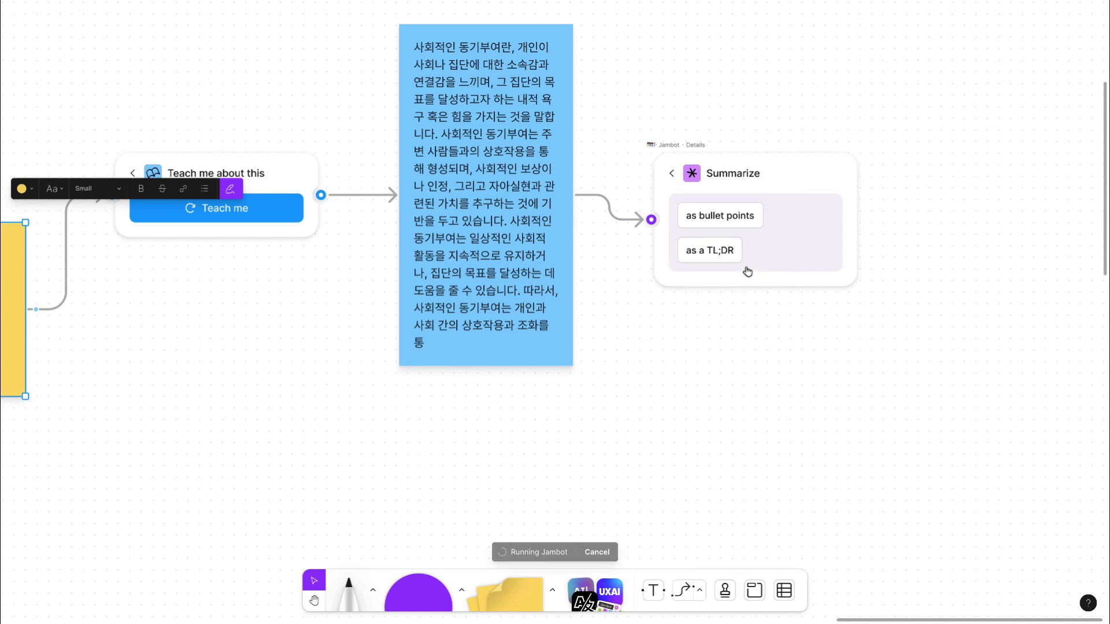
{"action": "left_click", "coordinate": [739, 220]}
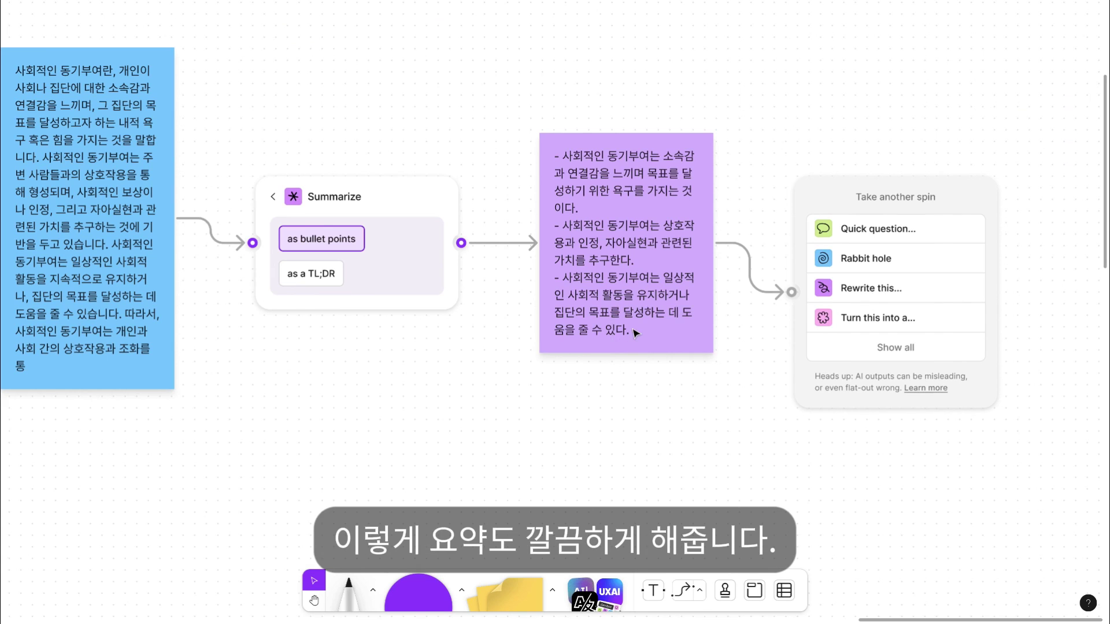
{"action": "left_click", "coordinate": [636, 333]}
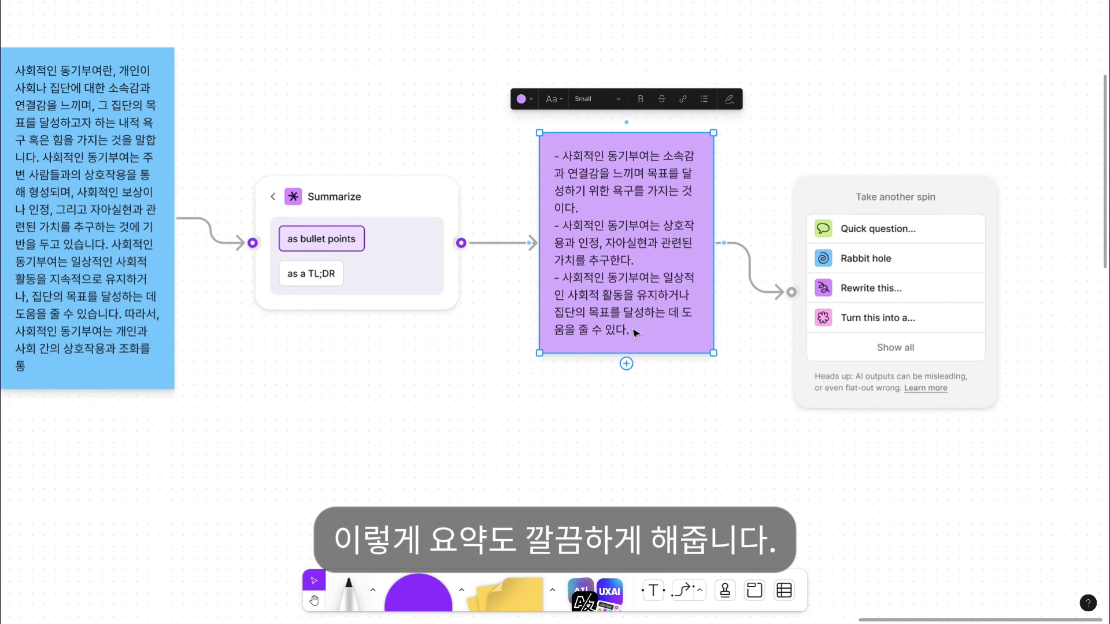
Summarize the same explanation as a TL;DR and view the resulting note.
{"action": "left_click", "coordinate": [301, 275]}
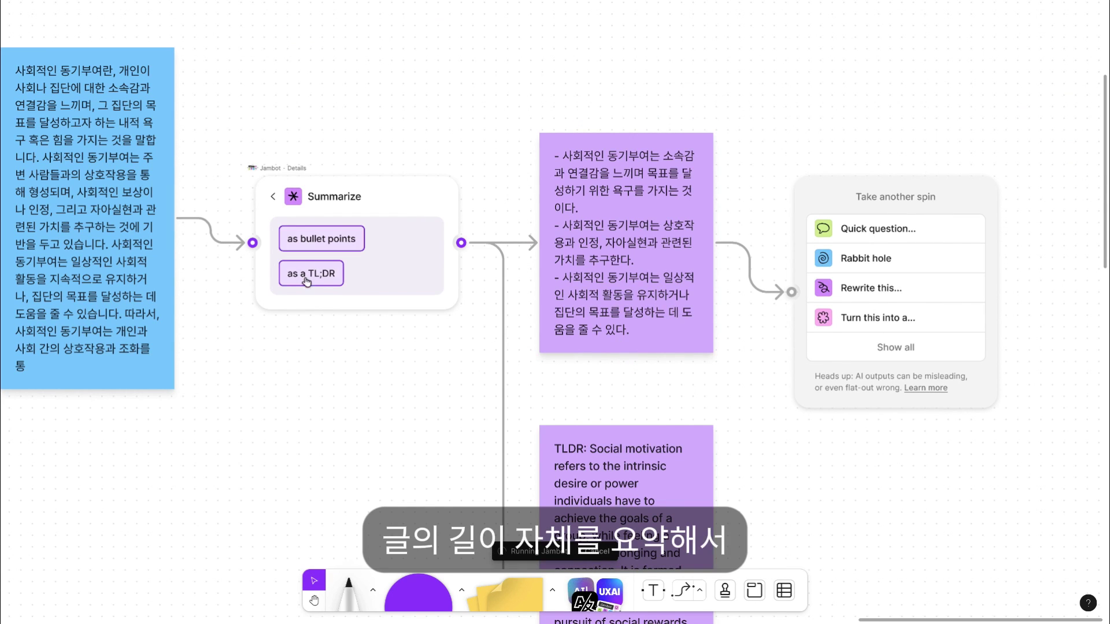
{"action": "key", "text": "h"}
{"action": "scroll", "coordinate": [431, 293], "scroll_direction": "down", "scroll_amount": 5}
{"action": "key", "text": "v"}
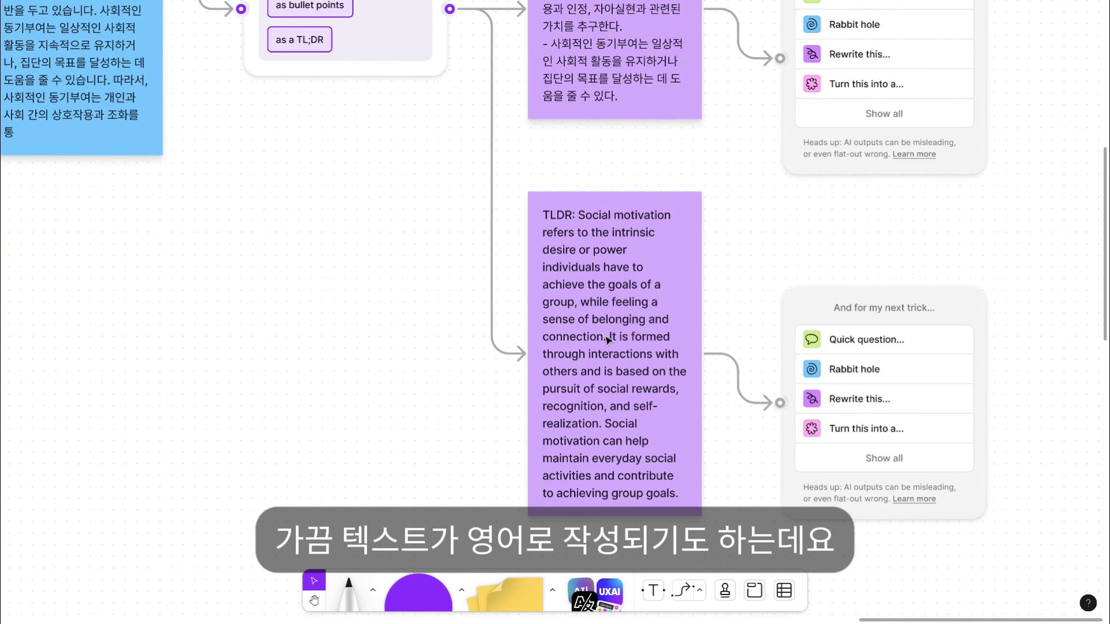
Run the Custom prompt "한글로 번역해줘" on the English TLDR note.
{"action": "left_click", "coordinate": [608, 340]}
{"action": "left_click", "coordinate": [865, 460]}
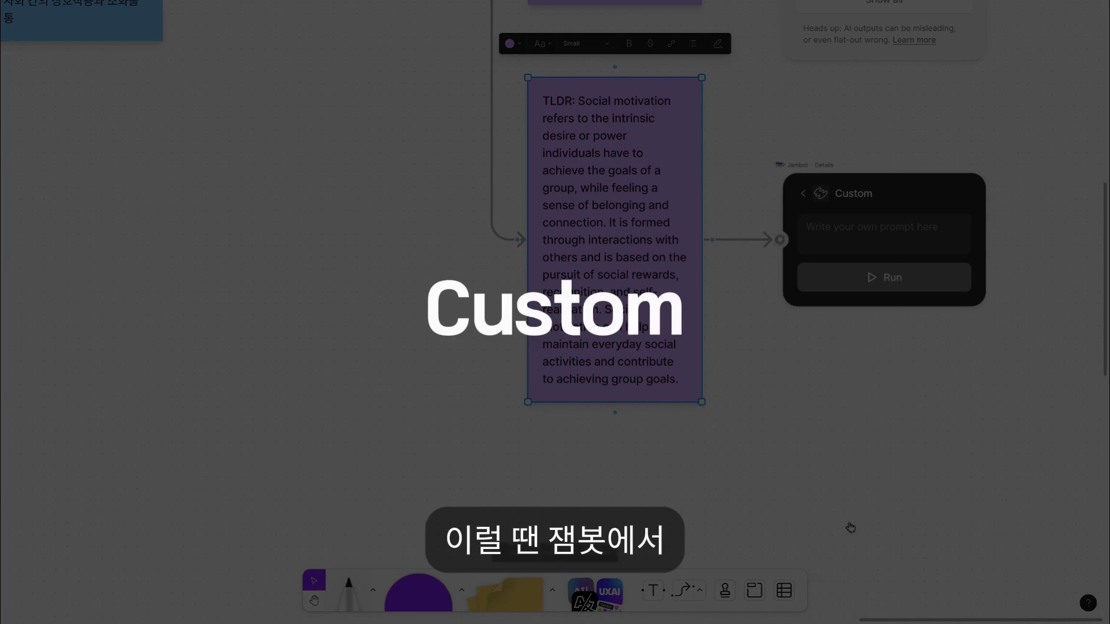
{"action": "type", "text": "한글로 번여"}
{"action": "type", "text": "ㄱ해줘"}
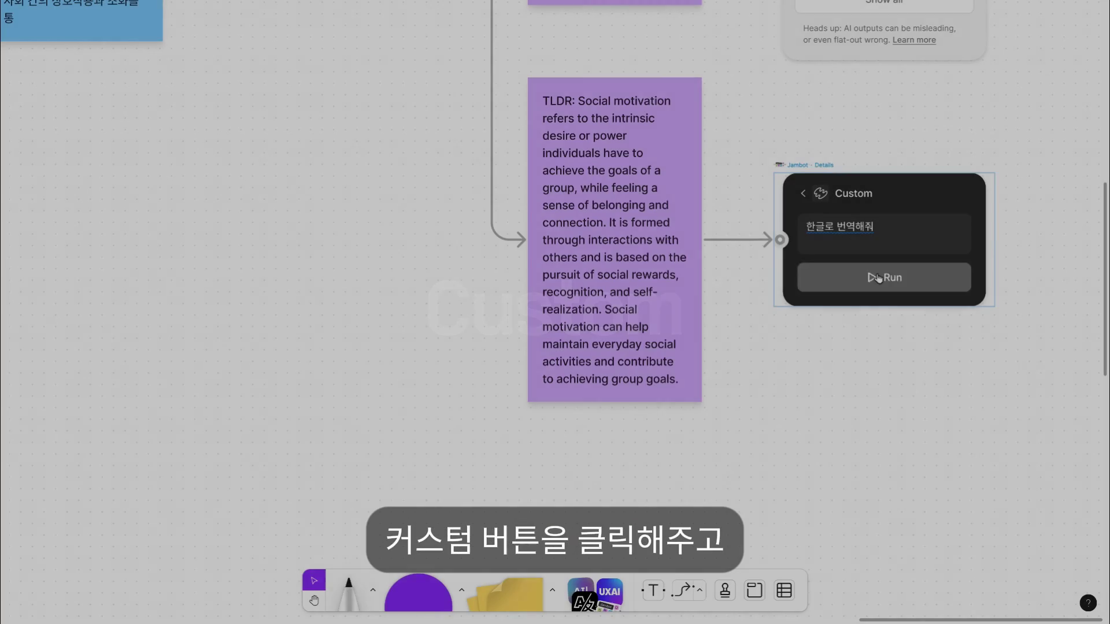
{"action": "left_click", "coordinate": [879, 278]}
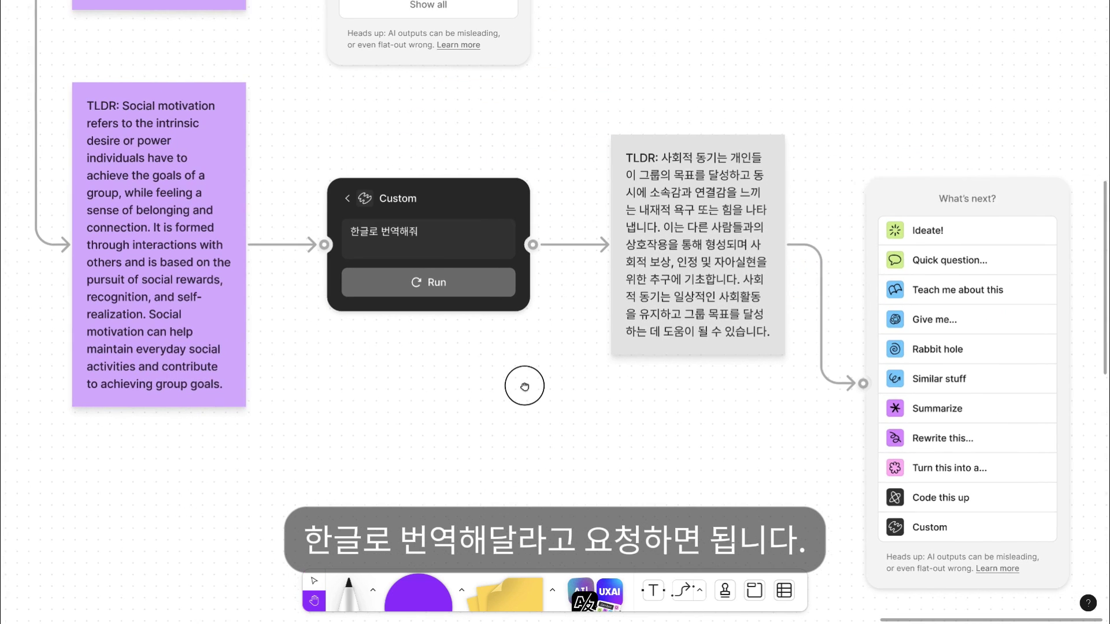